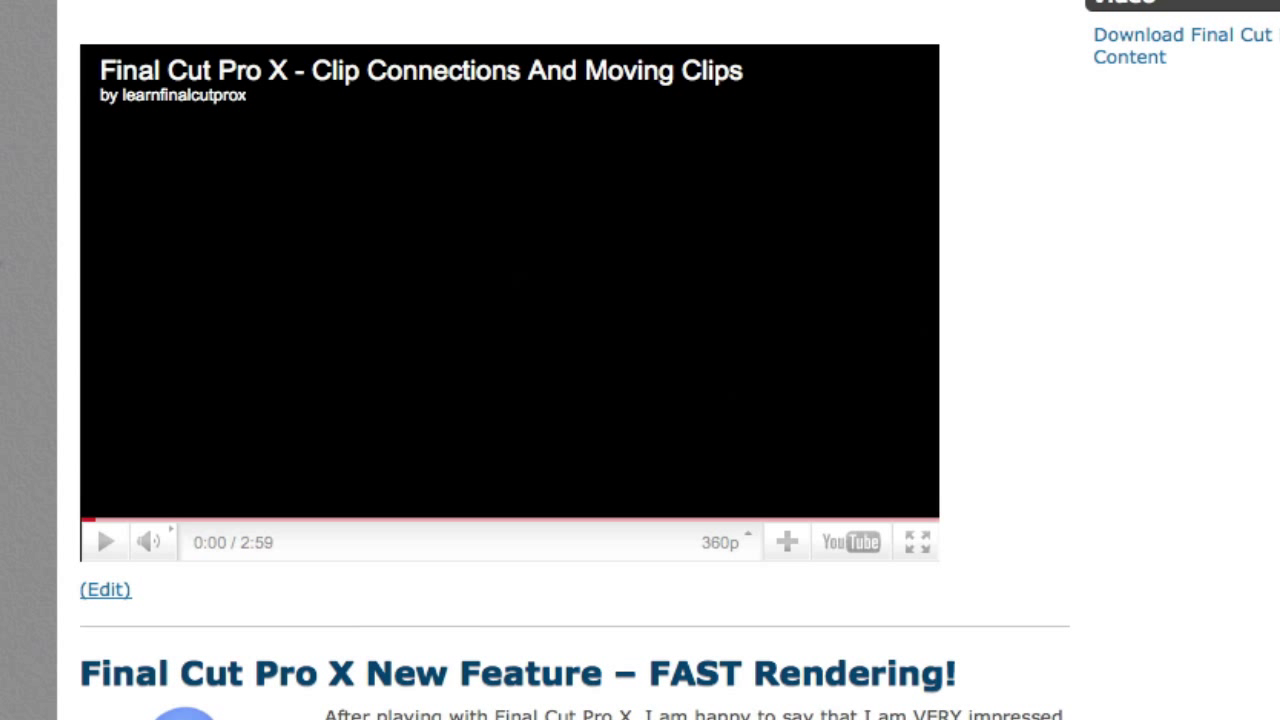
# Play the embedded YouTube tutorial preview and pause it at 0:05
pyautogui.moveTo(154, 466)
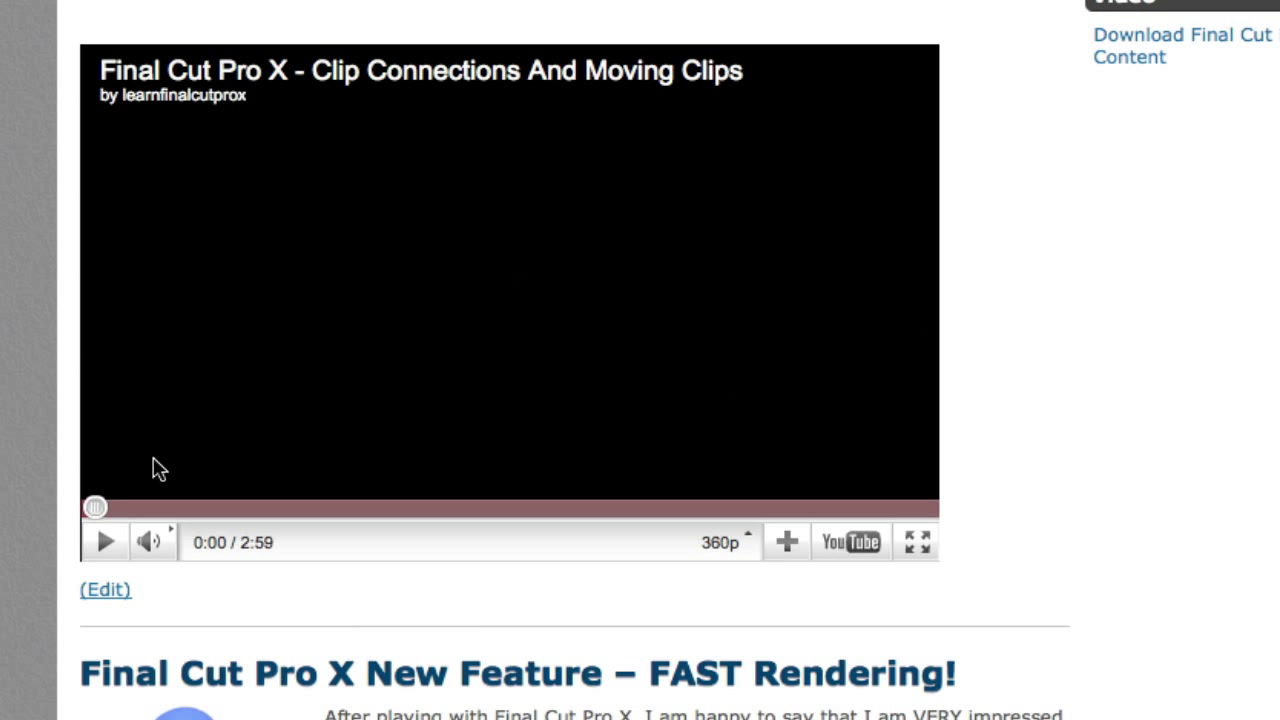
pyautogui.click(108, 543)
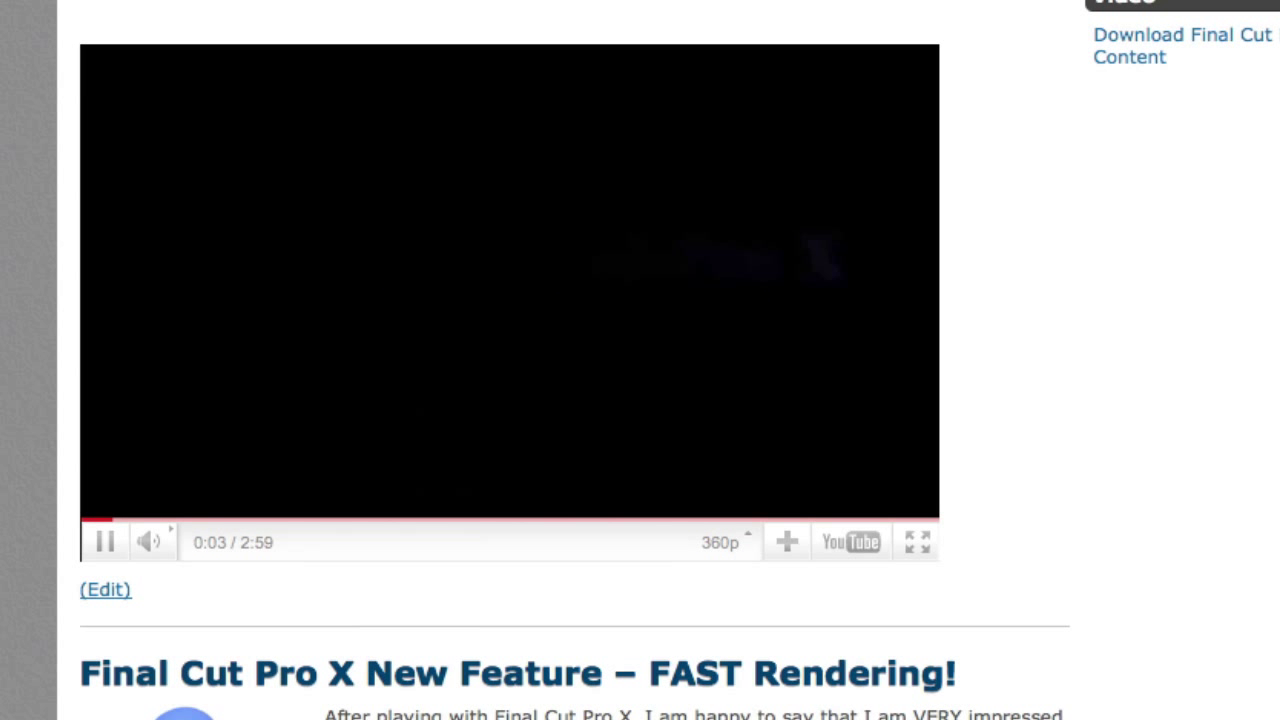
pyautogui.click(104, 542)
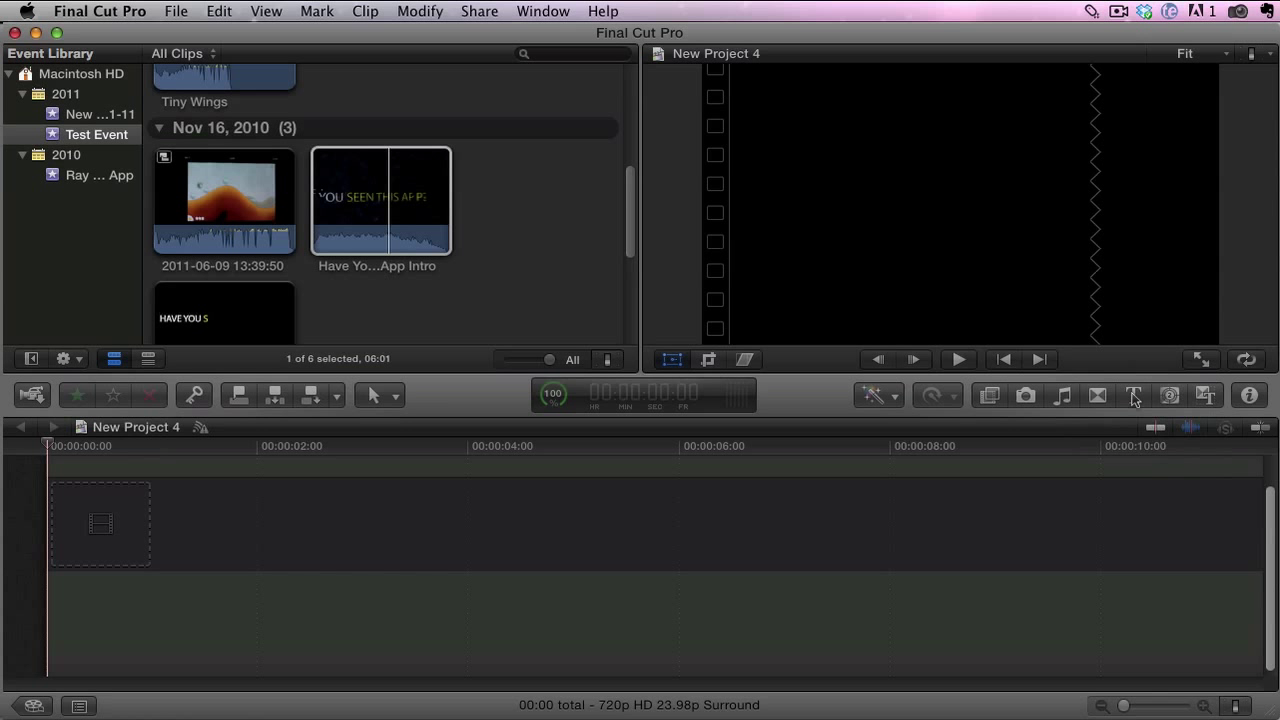
# Browse the title categories (Bumper/Opener, Credits, Elements, Lower Thirds), returning to Build In/Out
pyautogui.click(1134, 396)
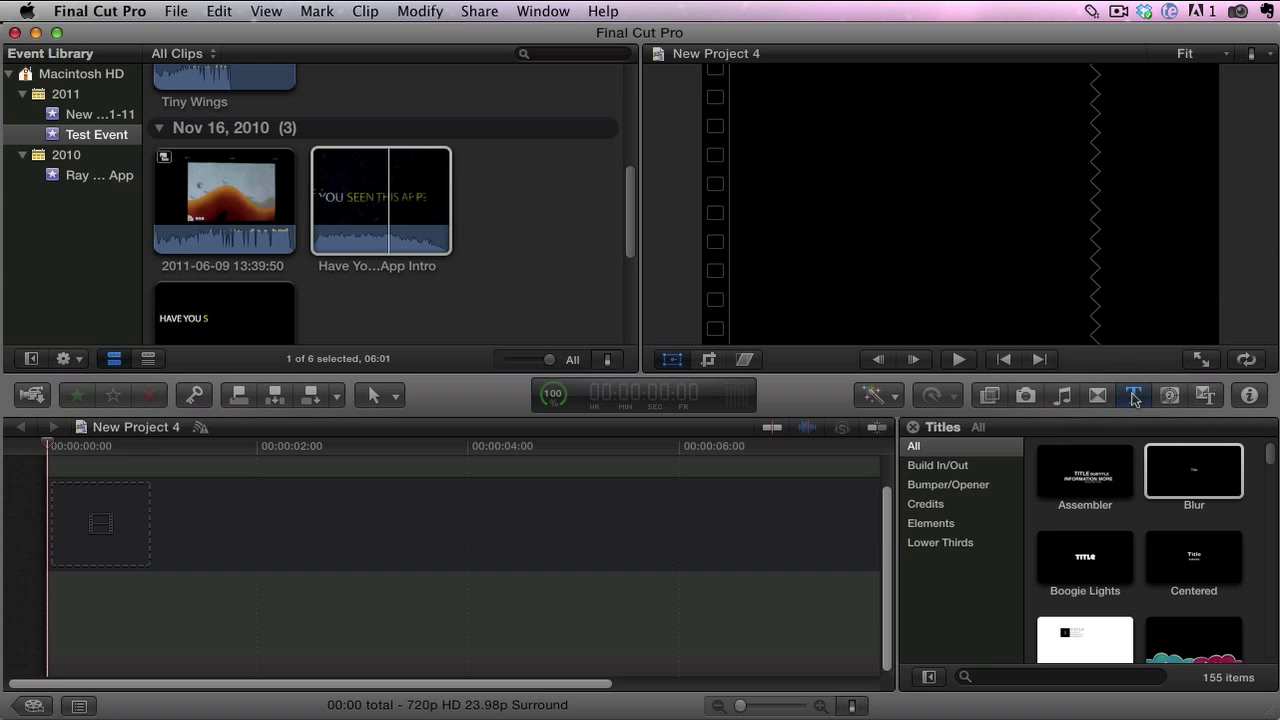
pyautogui.click(980, 468)
pyautogui.click(965, 487)
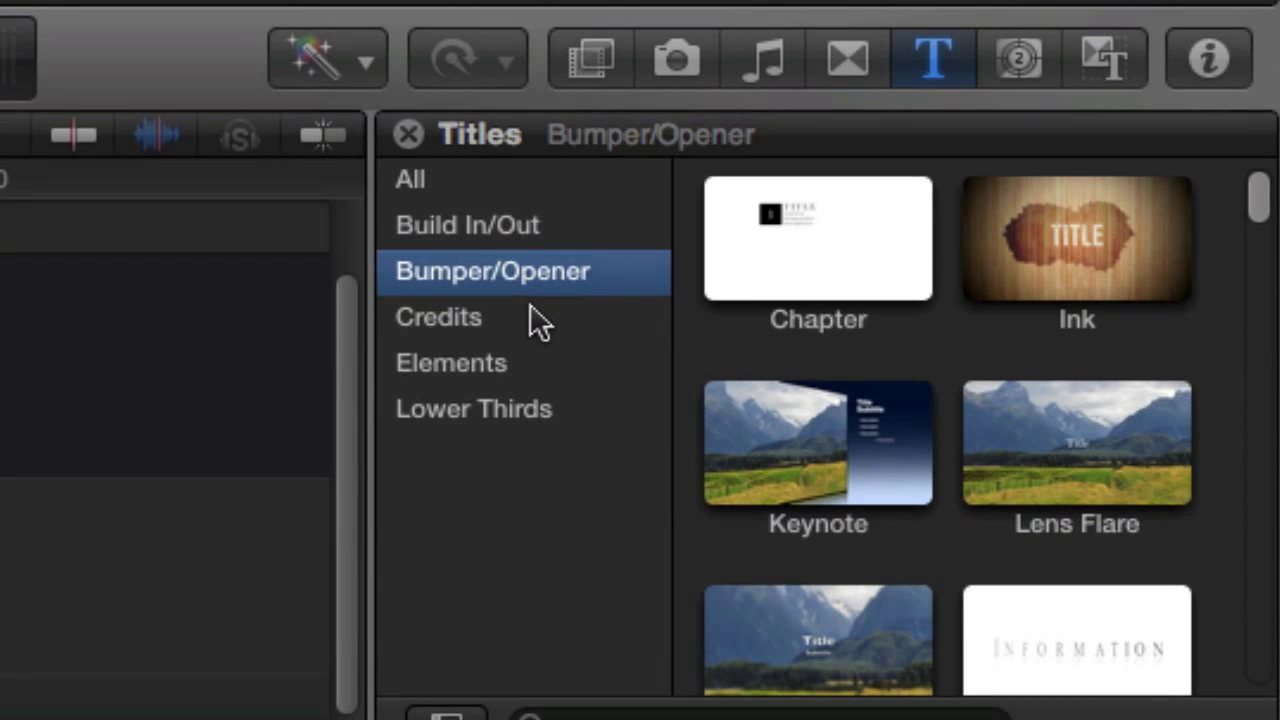
pyautogui.click(962, 506)
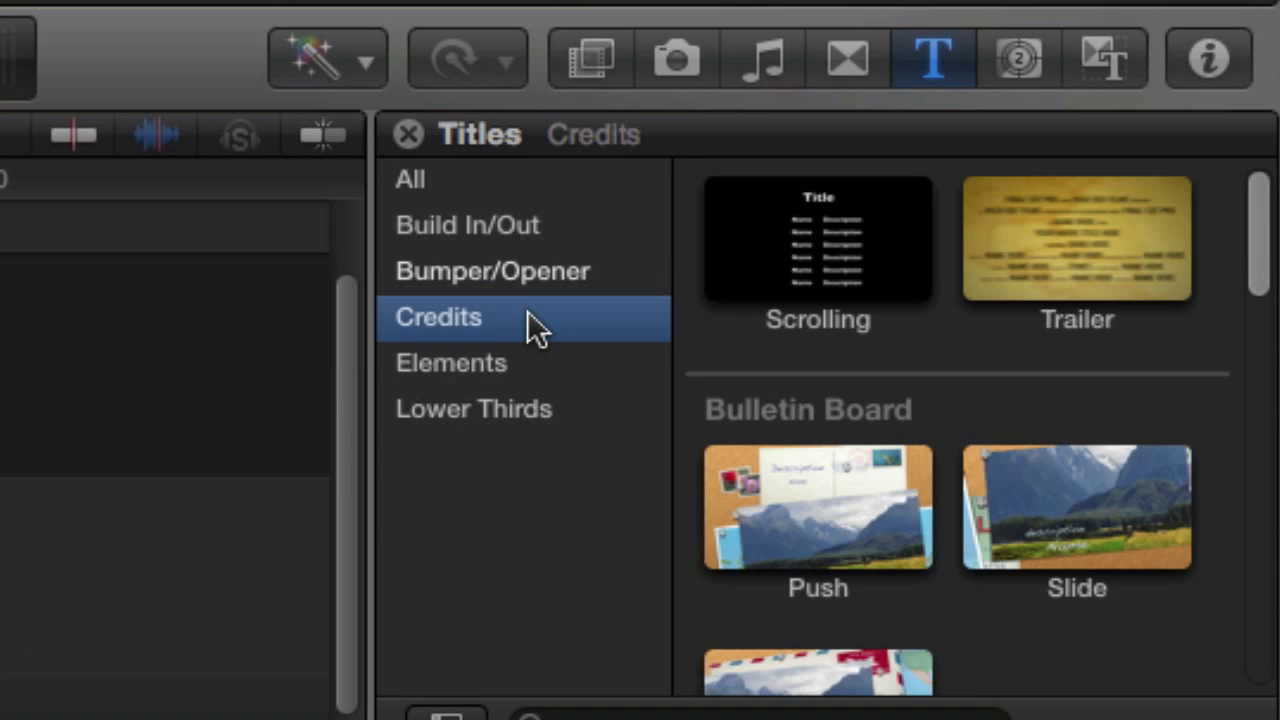
pyautogui.click(523, 365)
pyautogui.click(527, 405)
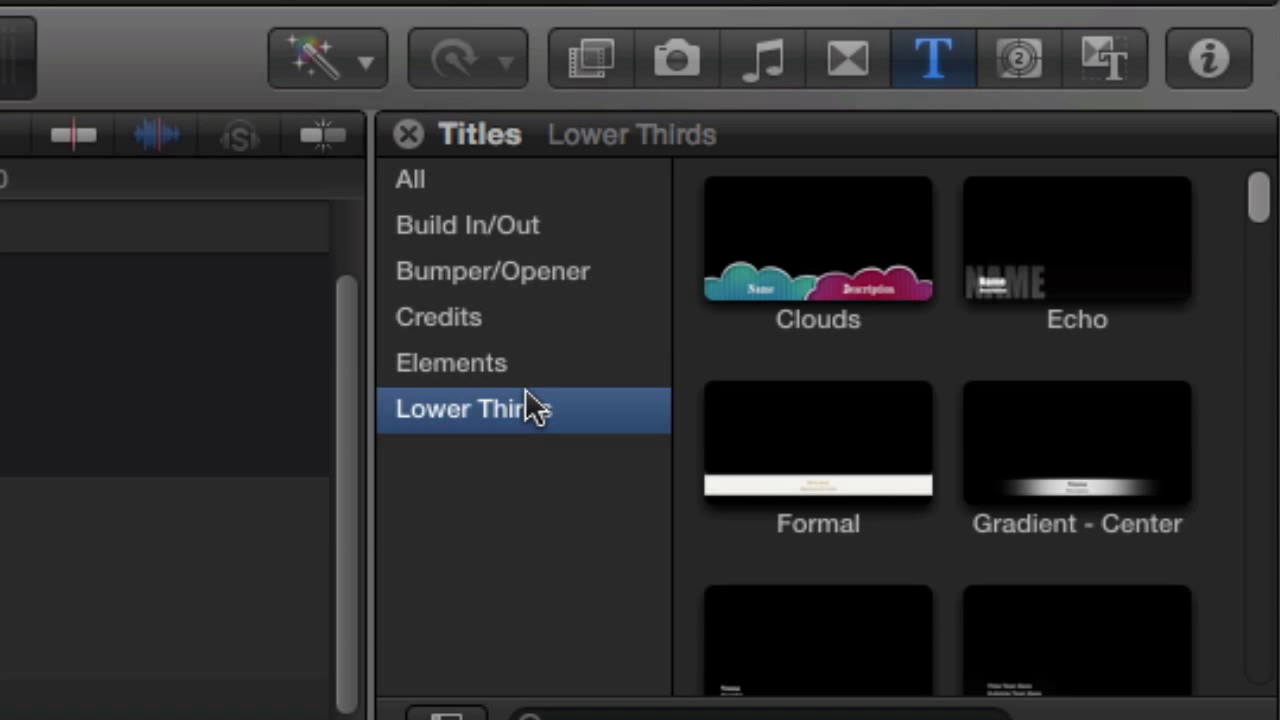
pyautogui.click(510, 310)
pyautogui.click(508, 240)
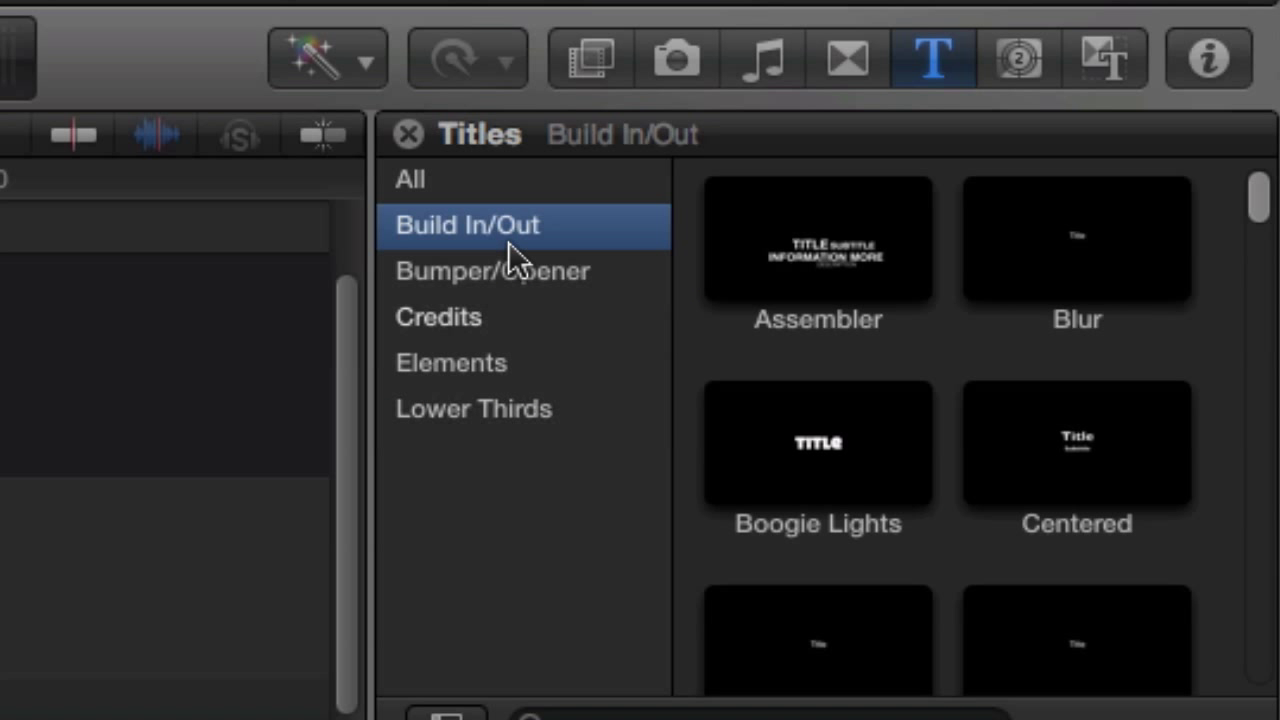
# Place the Blur title at the timeline start, play it, and park the playhead at 2:14
pyautogui.click(1088, 275)
pyautogui.moveTo(1095, 250); pyautogui.dragTo(90, 515)
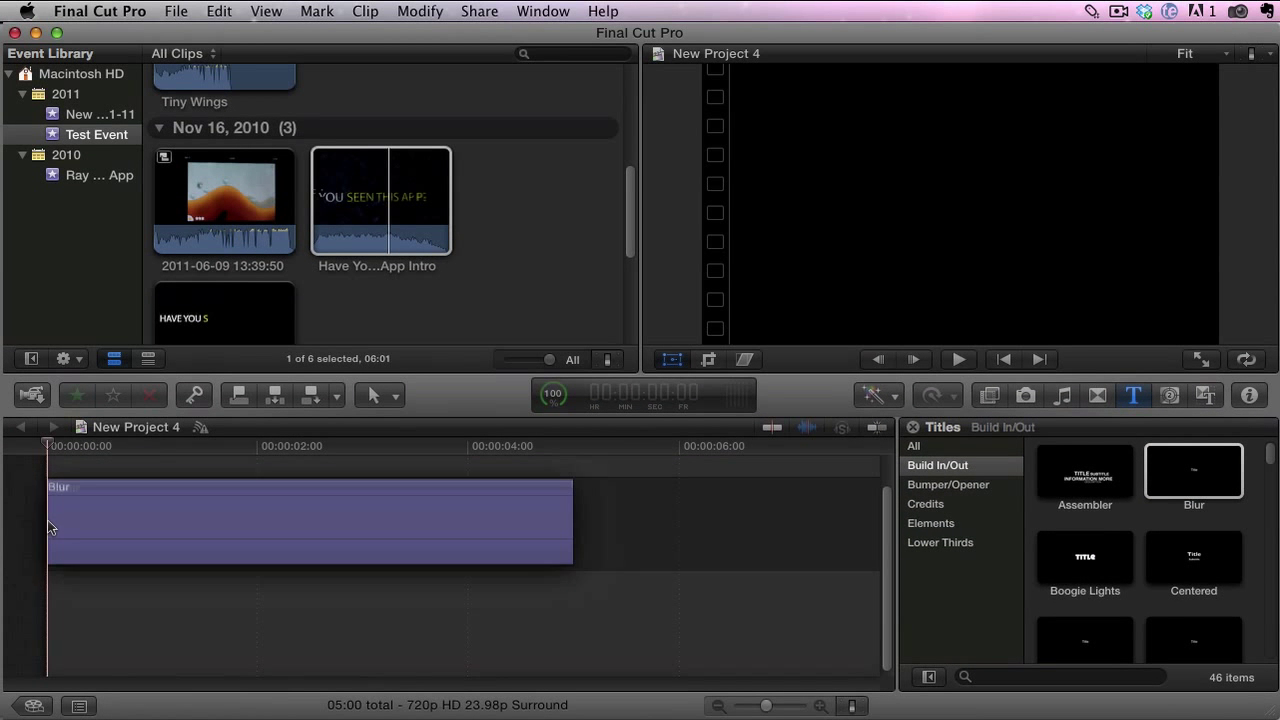
pyautogui.click(960, 360)
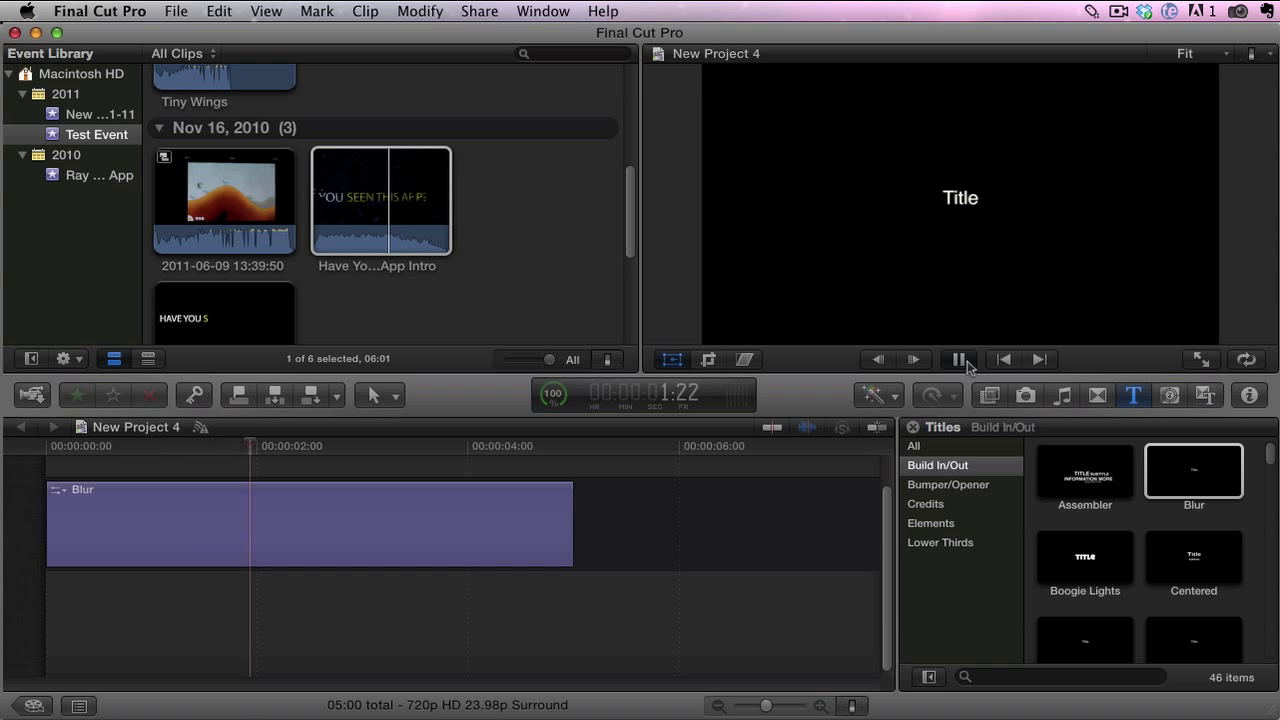
pyautogui.click(960, 360)
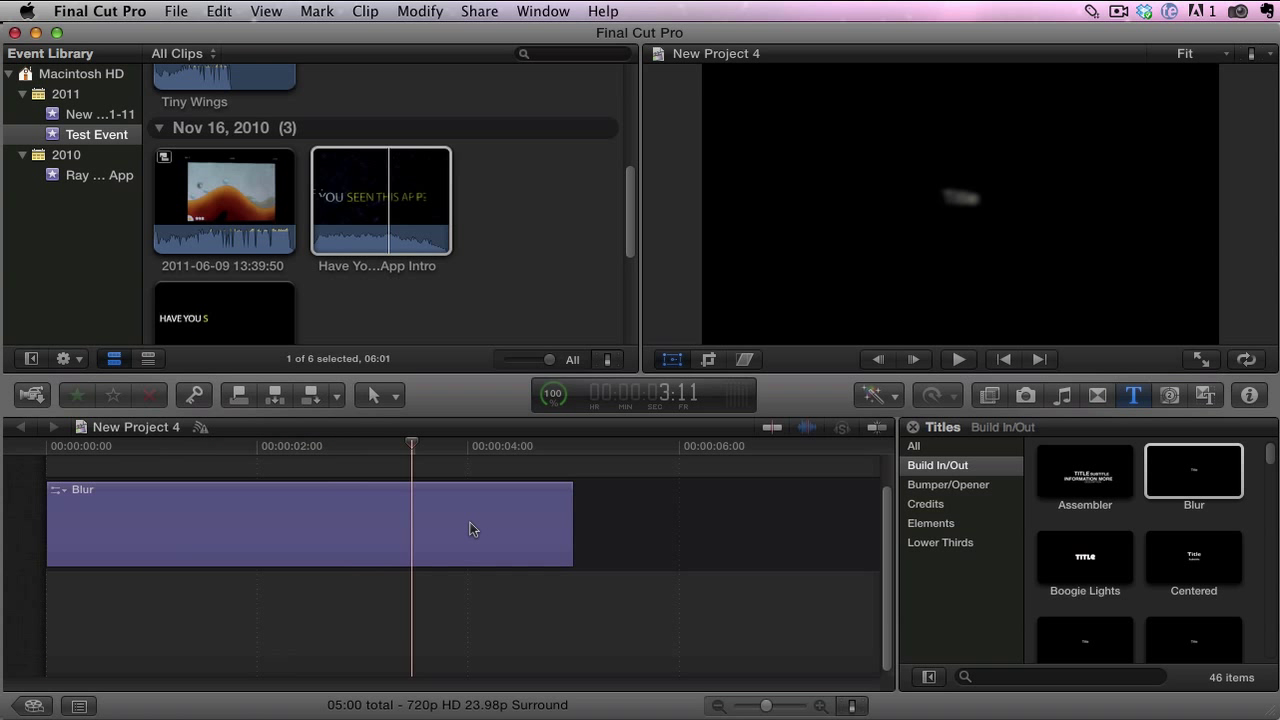
pyautogui.click(381, 447)
pyautogui.click(344, 447)
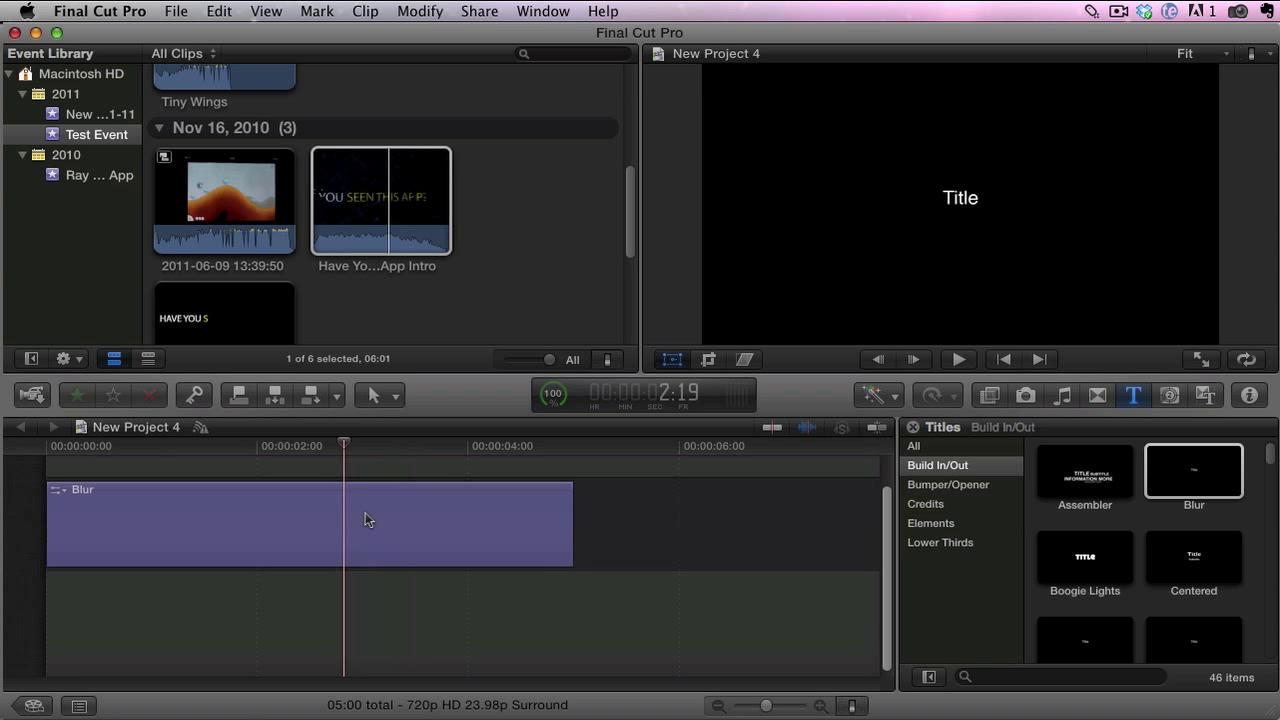
pyautogui.moveTo(346, 449); pyautogui.dragTo(322, 449)
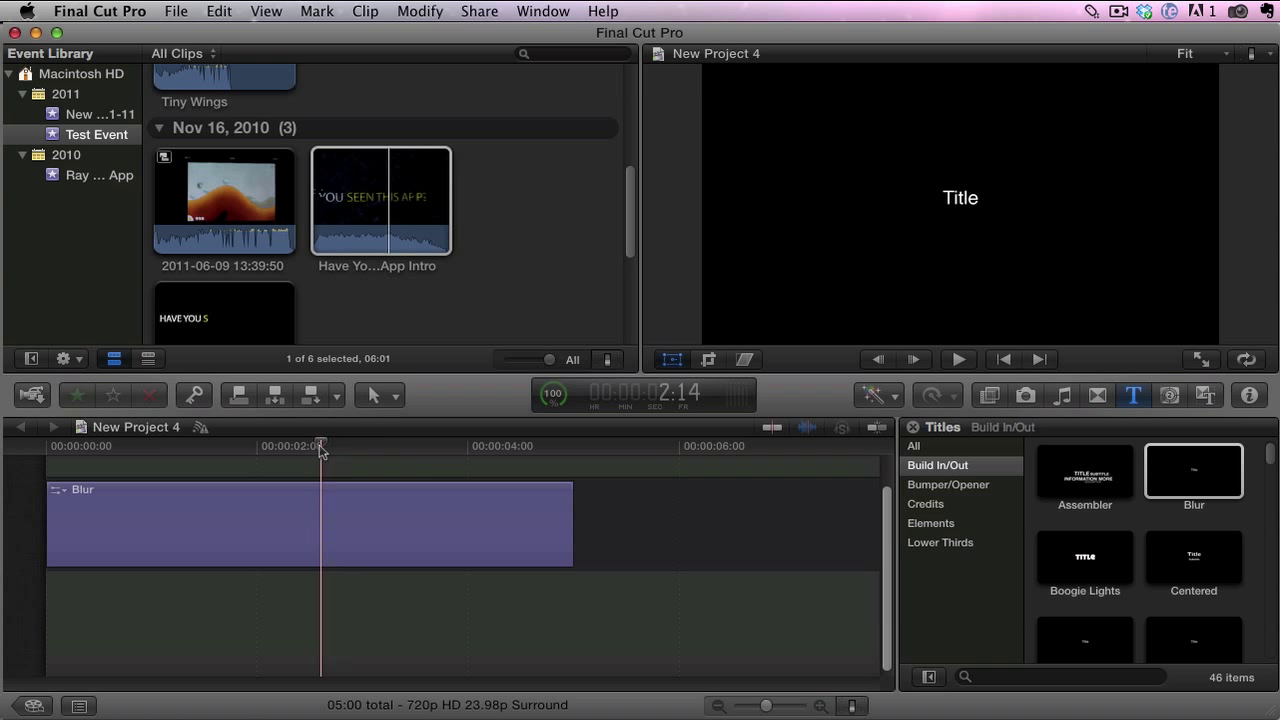
# Replace the placeholder 'Title' with 'Learn Final Cut Pro X' and play it from the start
pyautogui.doubleClick(380, 538)
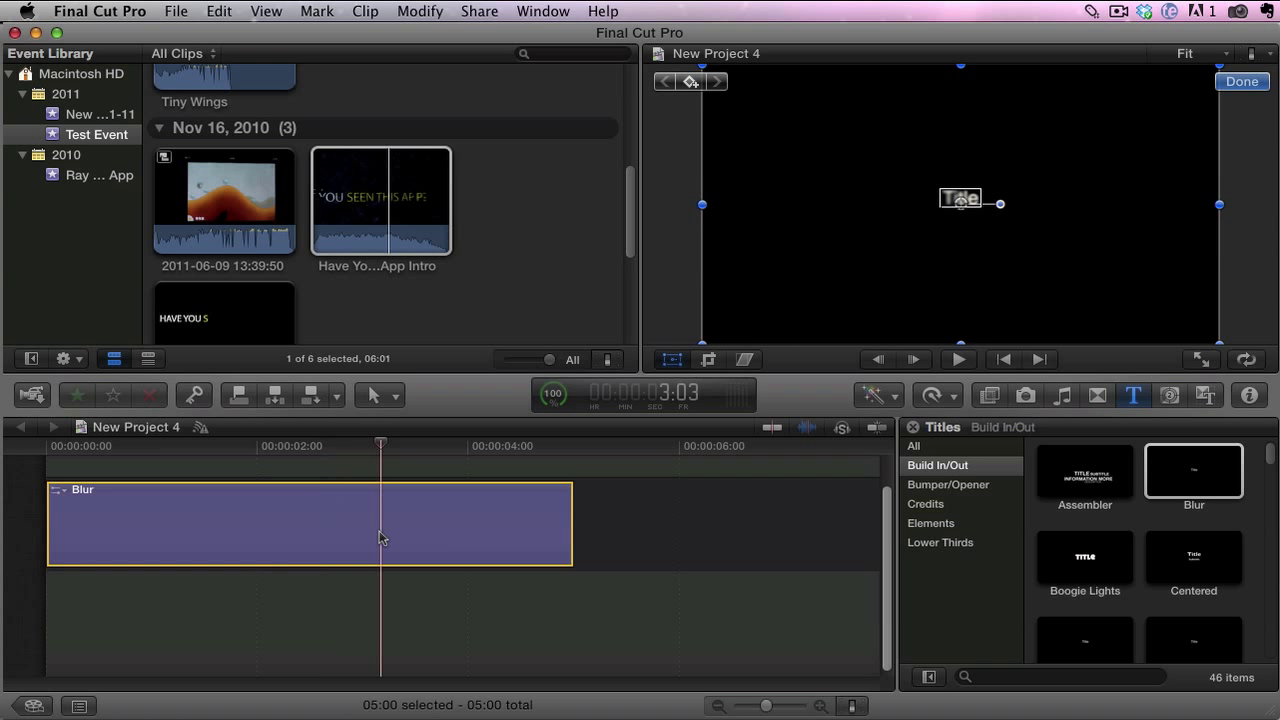
pyautogui.click(960, 200)
pyautogui.doubleClick(960, 200)
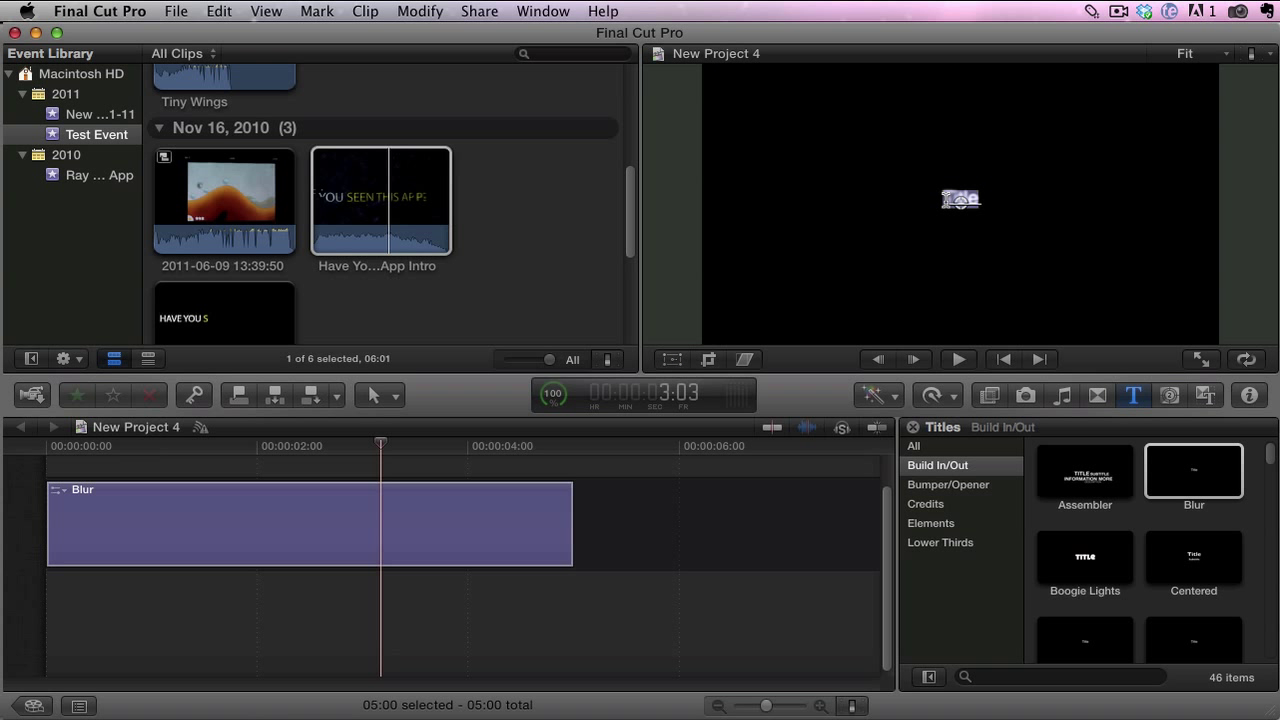
pyautogui.write('L')
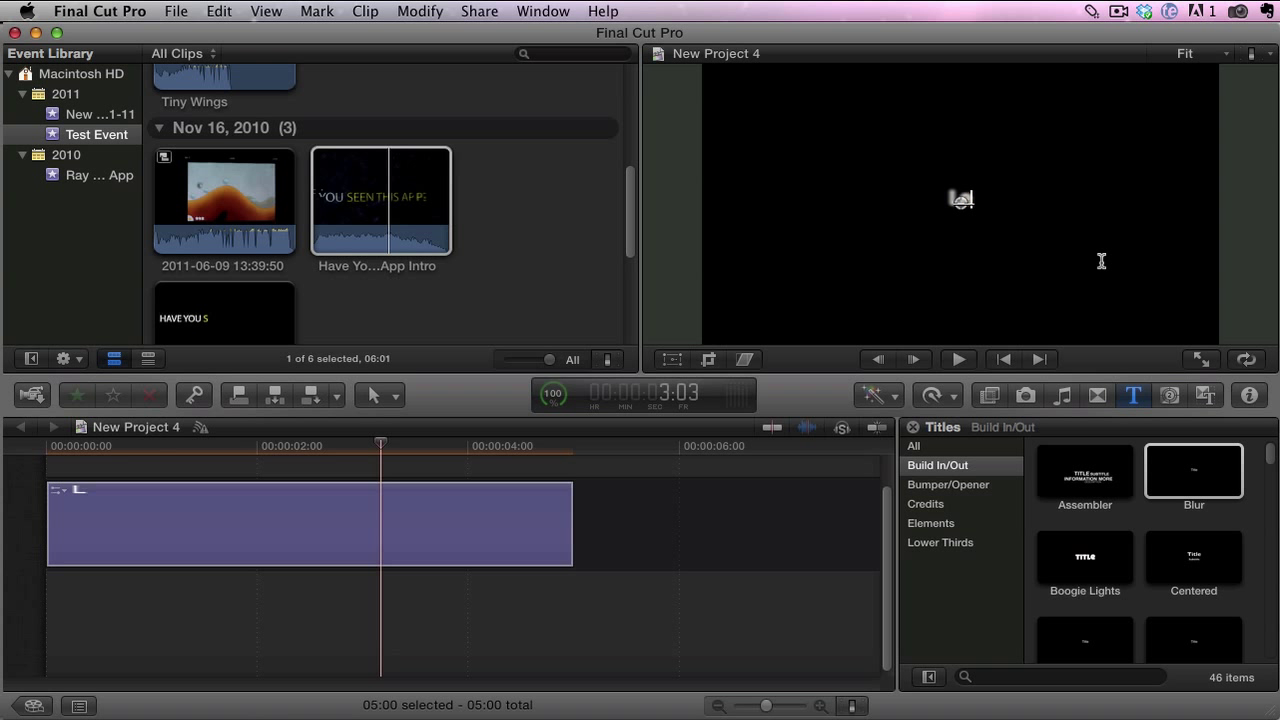
pyautogui.write('earn Final Cut Pro X')
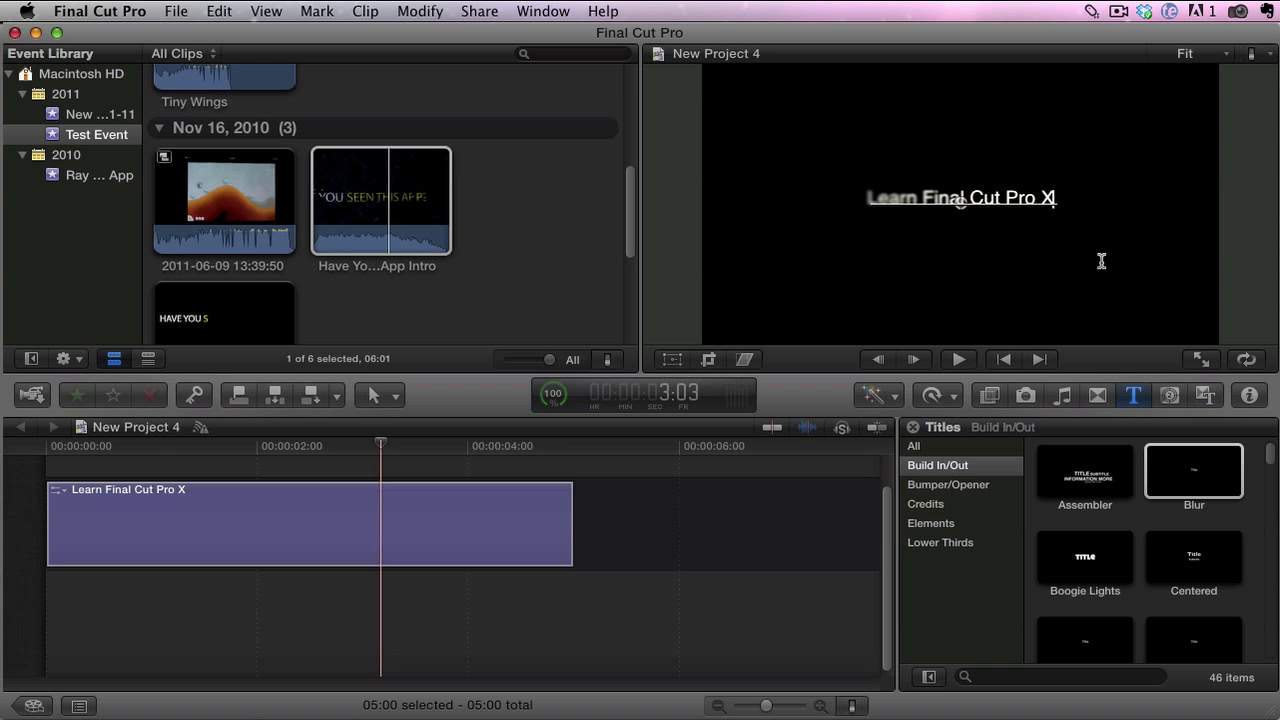
pyautogui.click(700, 523)
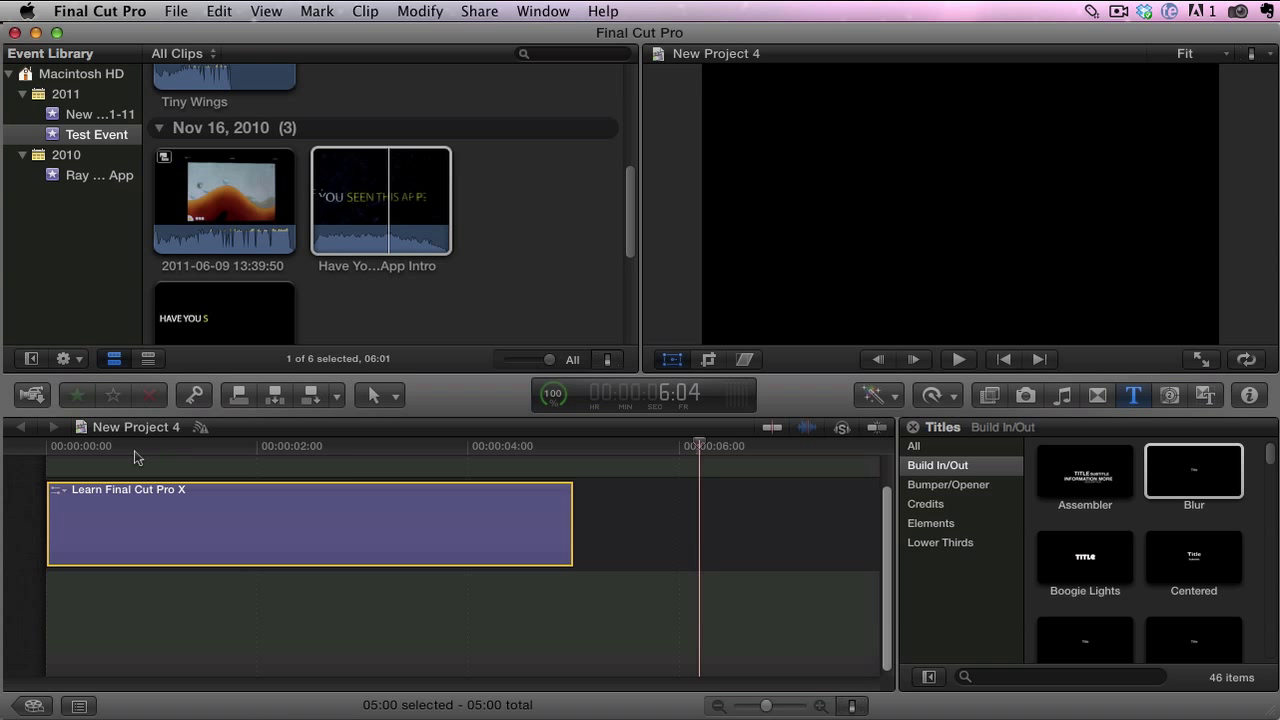
pyautogui.press('Home')
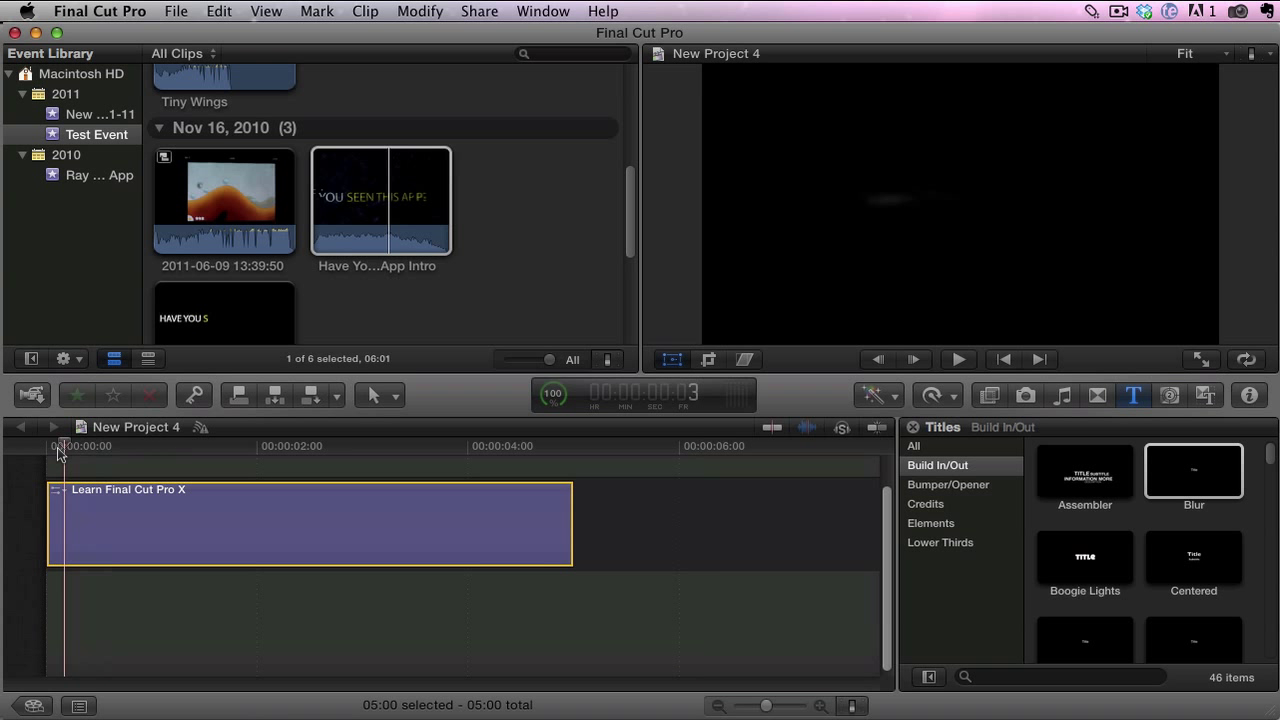
pyautogui.click(962, 359)
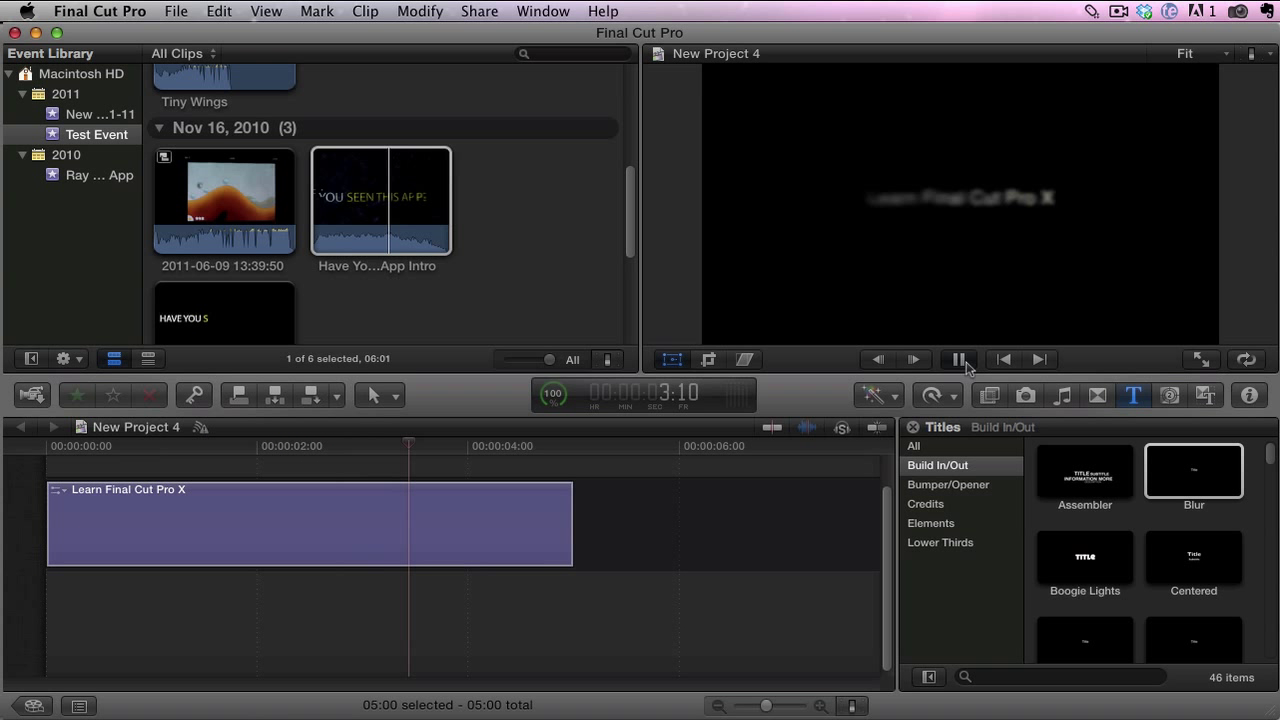
# Select the title clip at 3:16 and open its video settings through Edit Effects
pyautogui.click(960, 359)
pyautogui.click(435, 516)
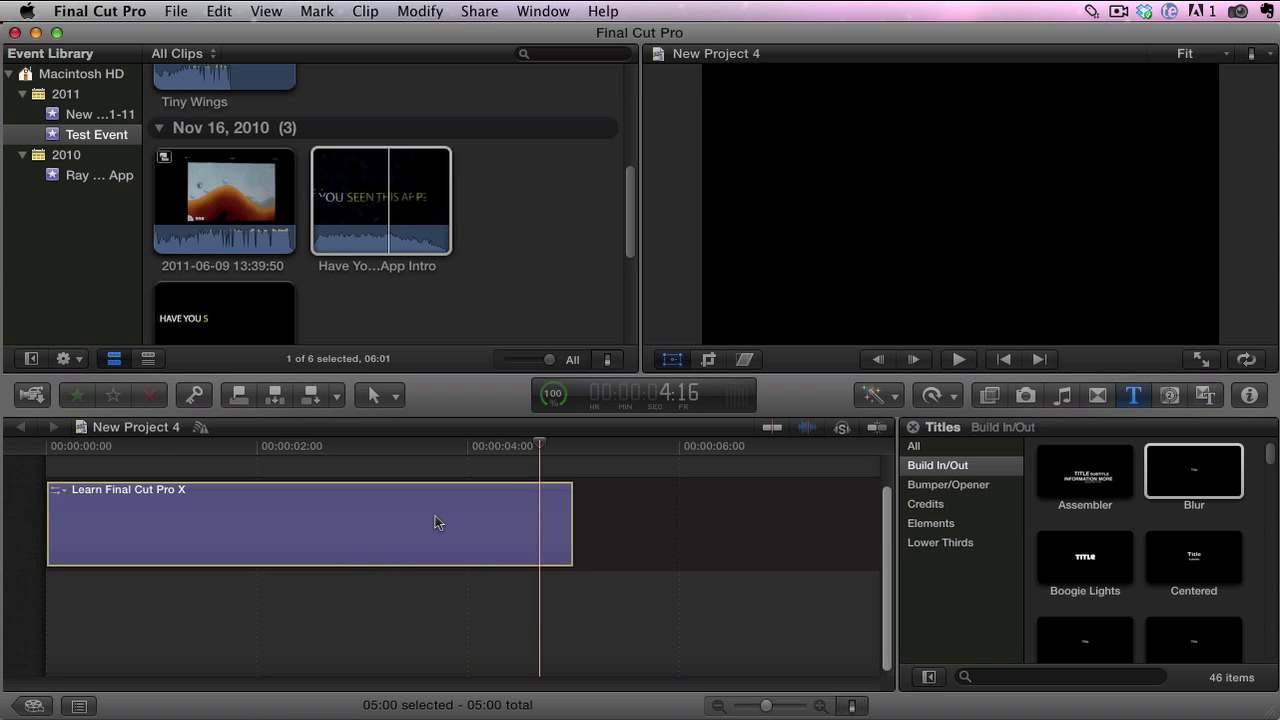
pyautogui.click(434, 514)
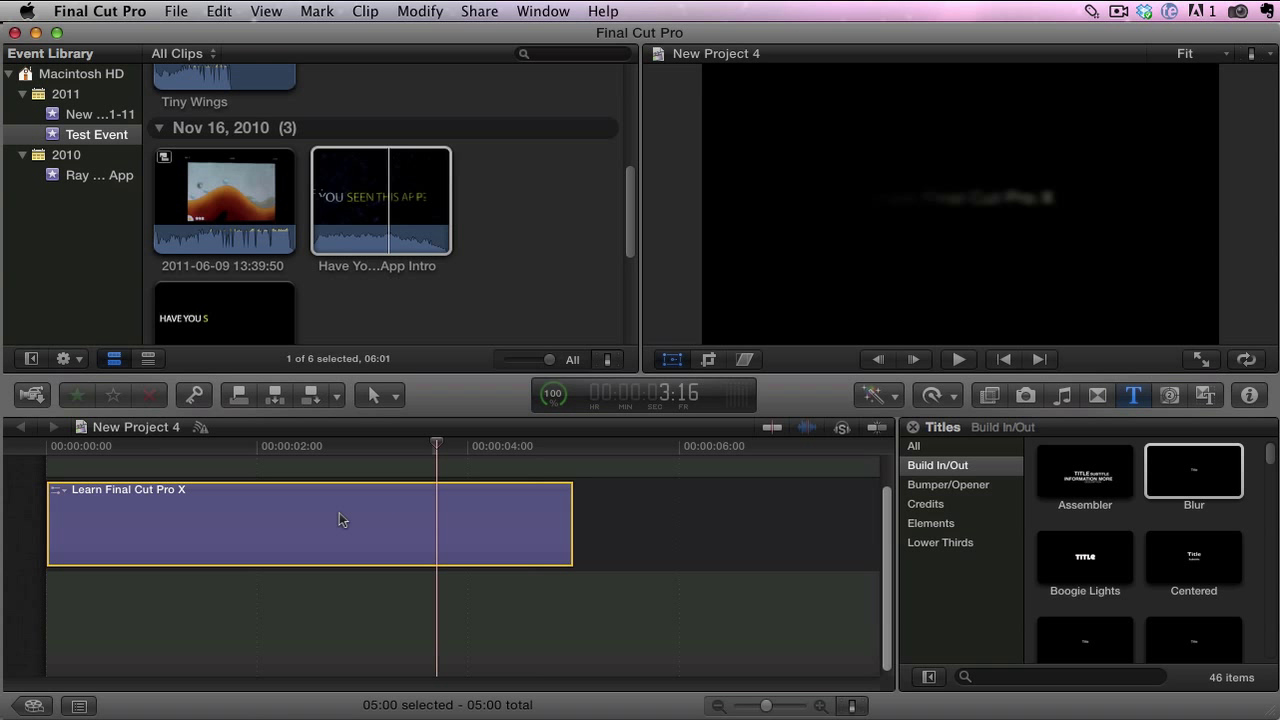
pyautogui.rightClick(276, 507)
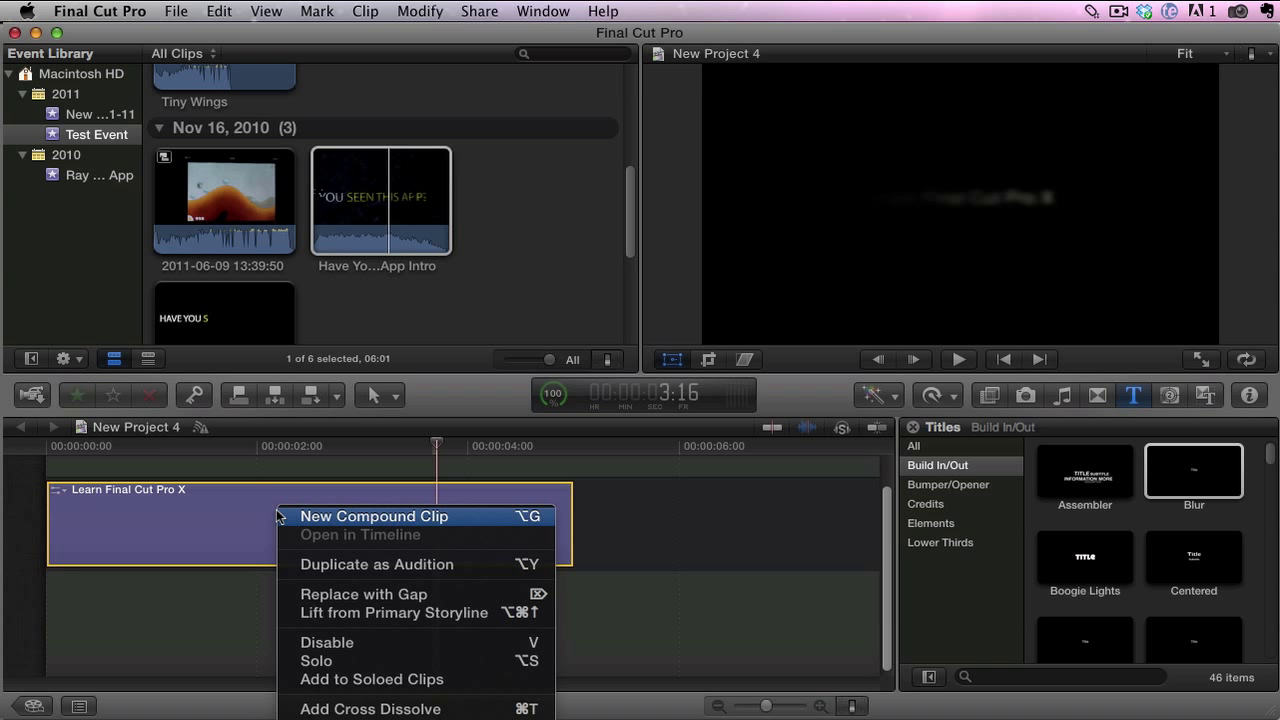
pyautogui.click(217, 509)
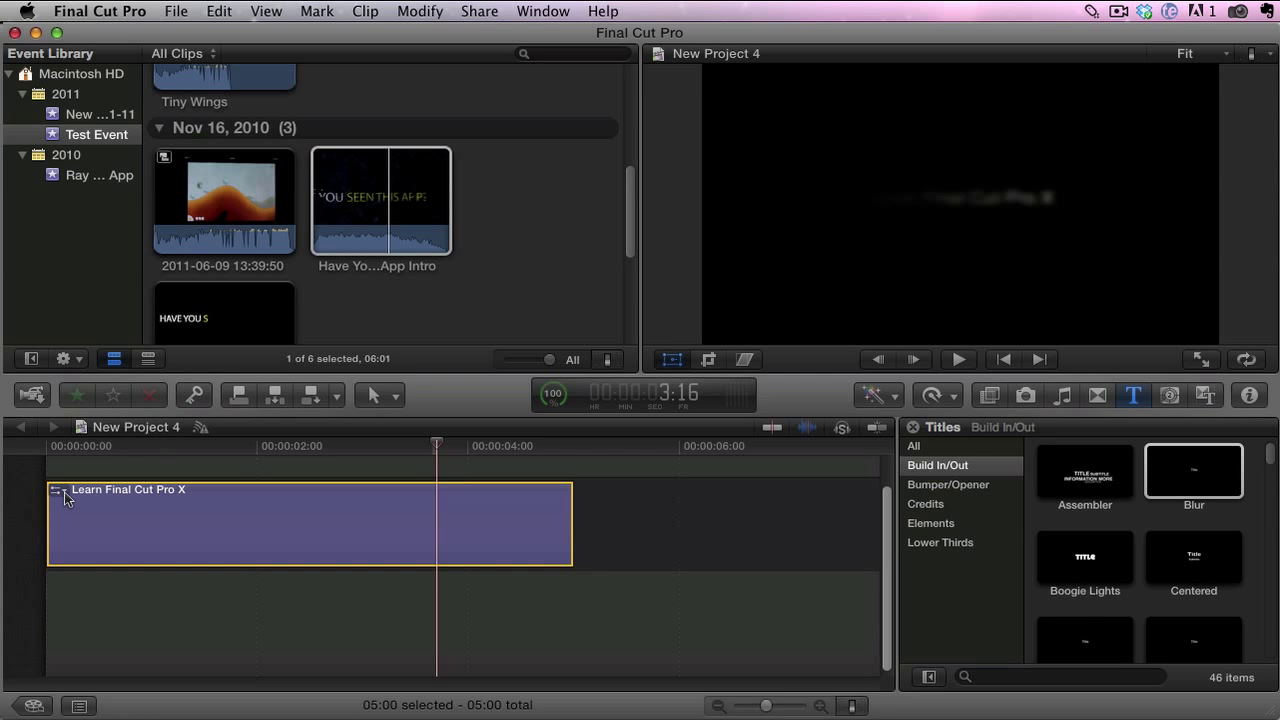
pyautogui.click(66, 495)
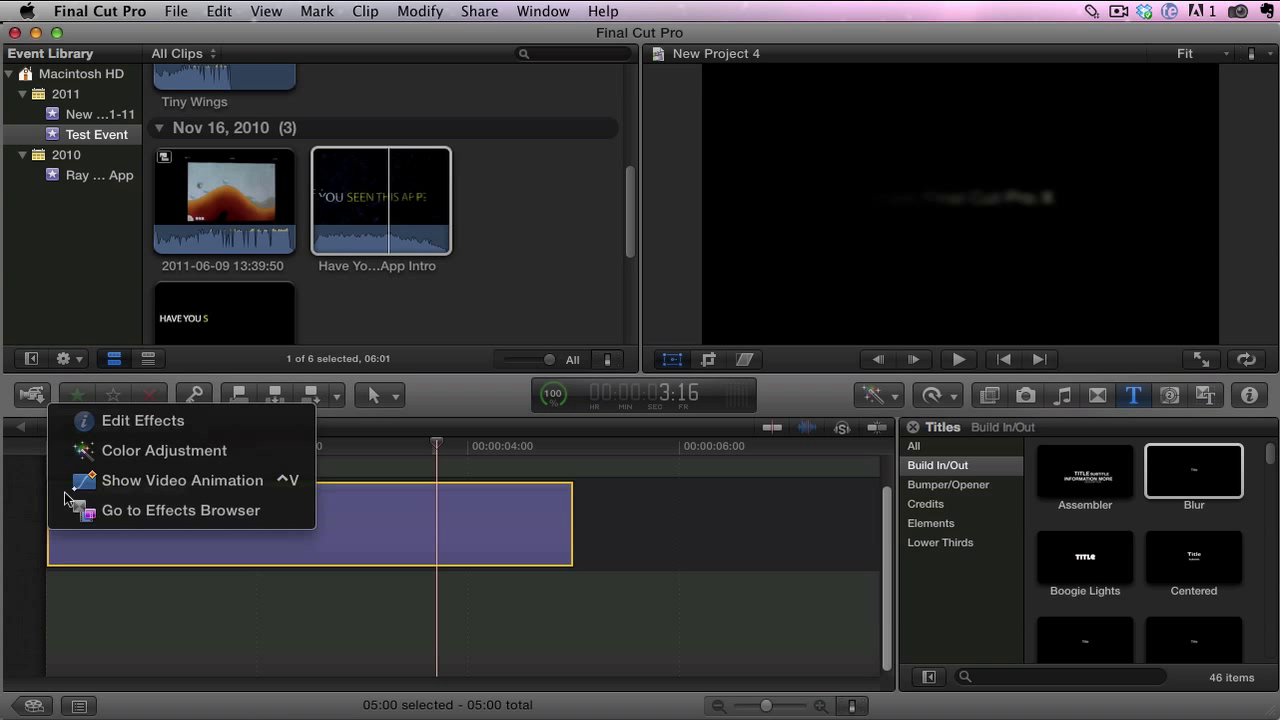
pyautogui.click(156, 420)
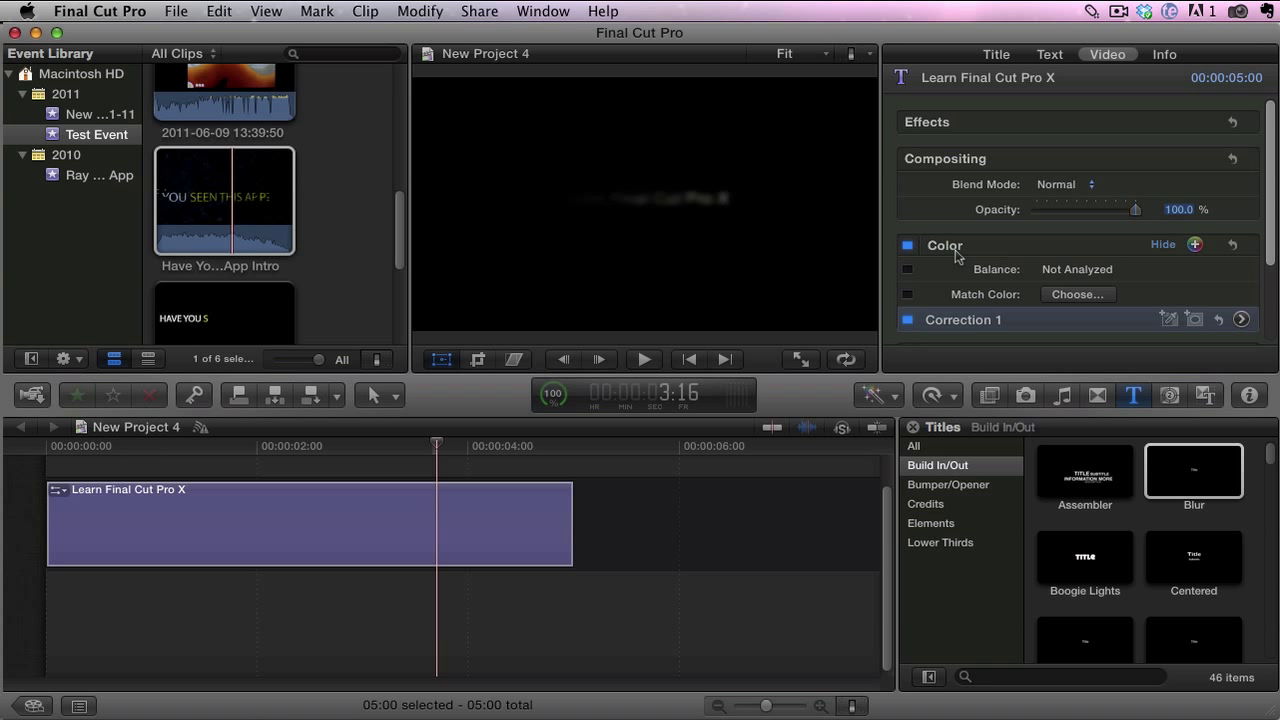
# Add a correction and drag Correction 1's Color Board puck toward magenta for a pink tint
pyautogui.click(1195, 245)
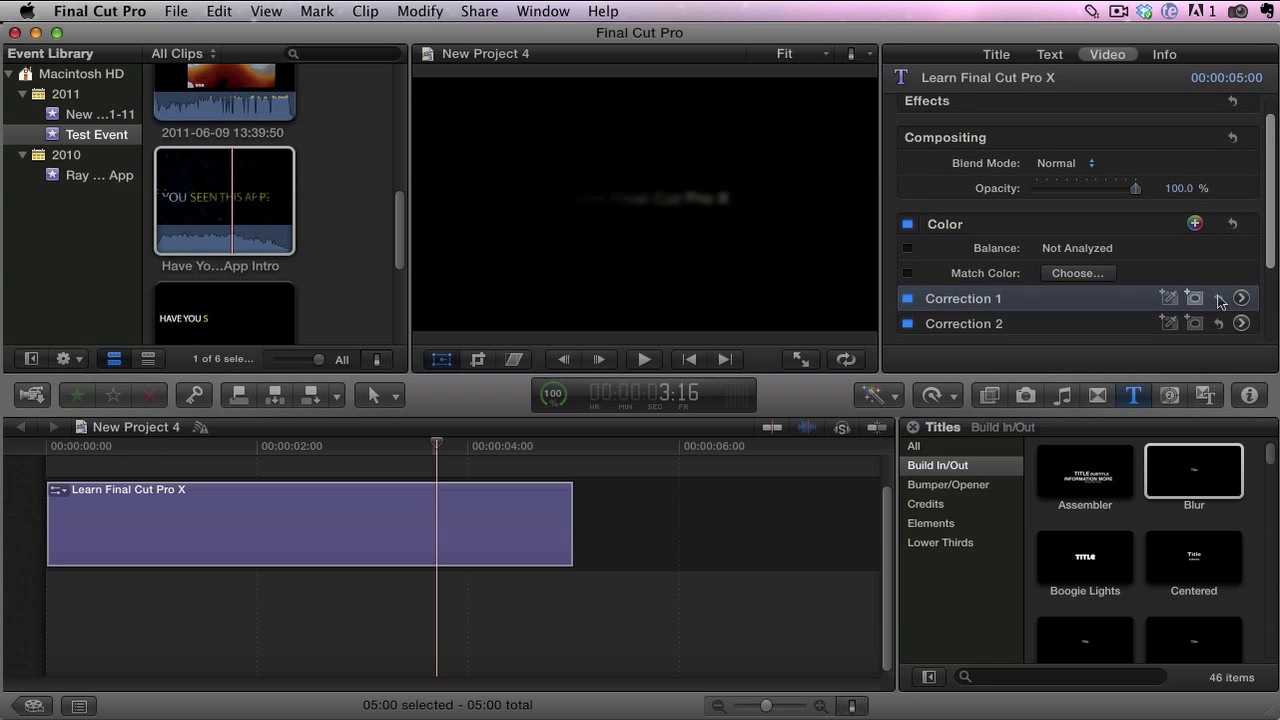
pyautogui.click(1241, 298)
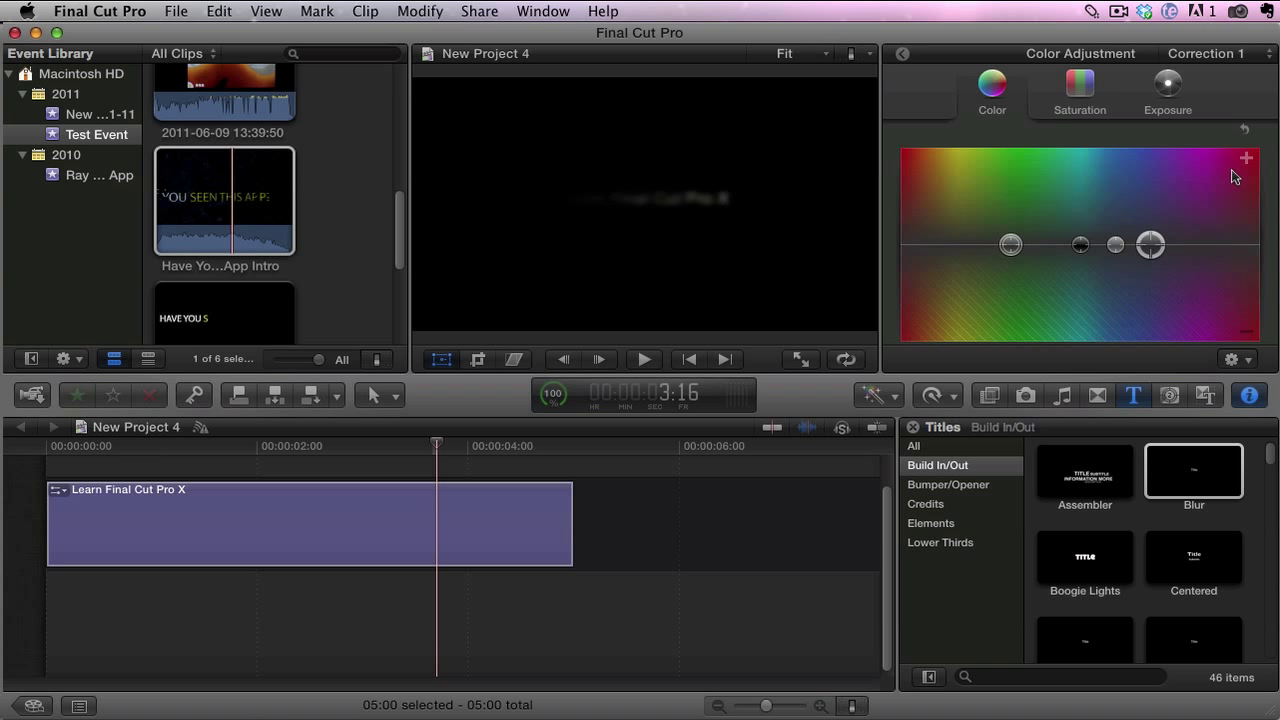
pyautogui.moveTo(1150, 245); pyautogui.dragTo(1250, 162)
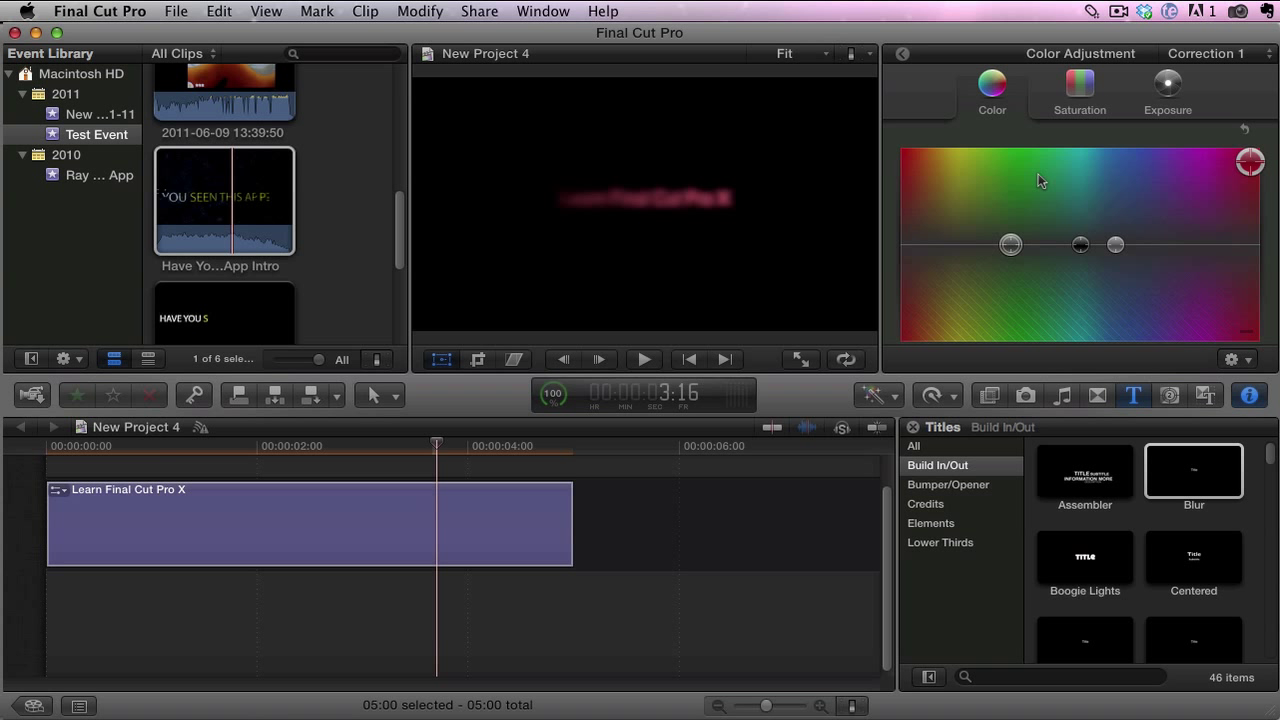
pyautogui.click(900, 54)
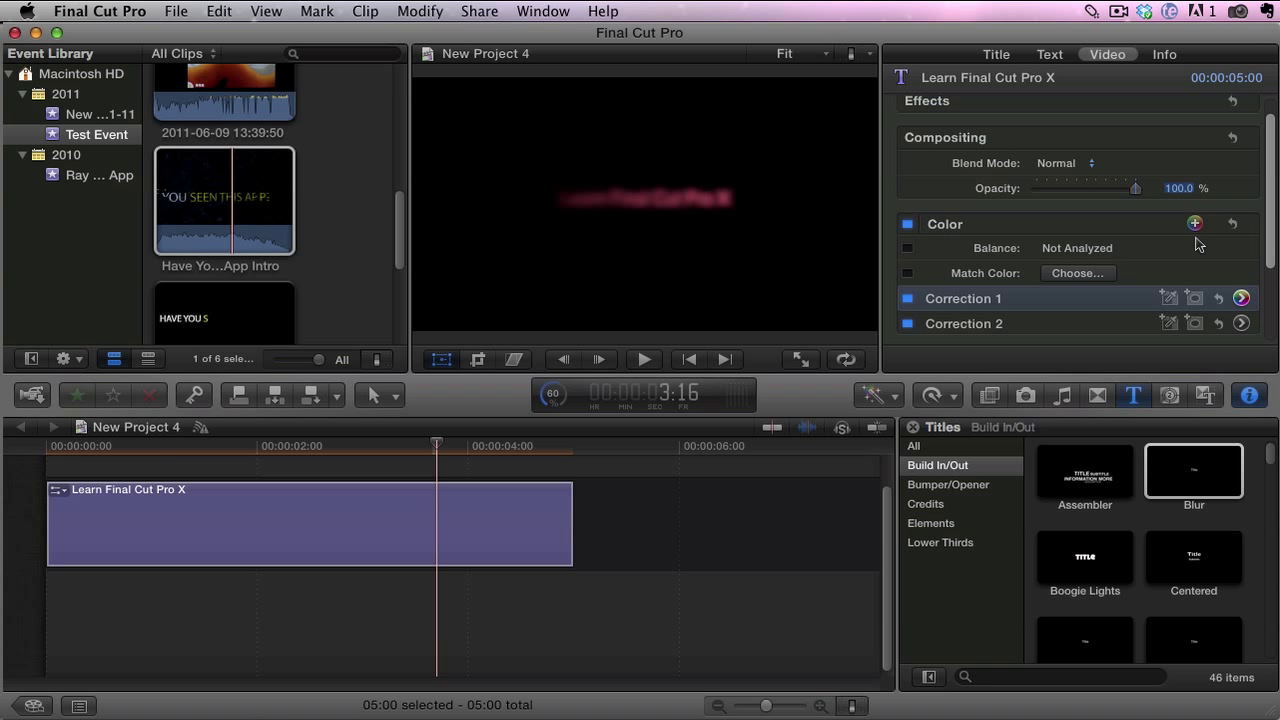
# Set the title text to size 176 in Helvetica Bold
pyautogui.click(1058, 57)
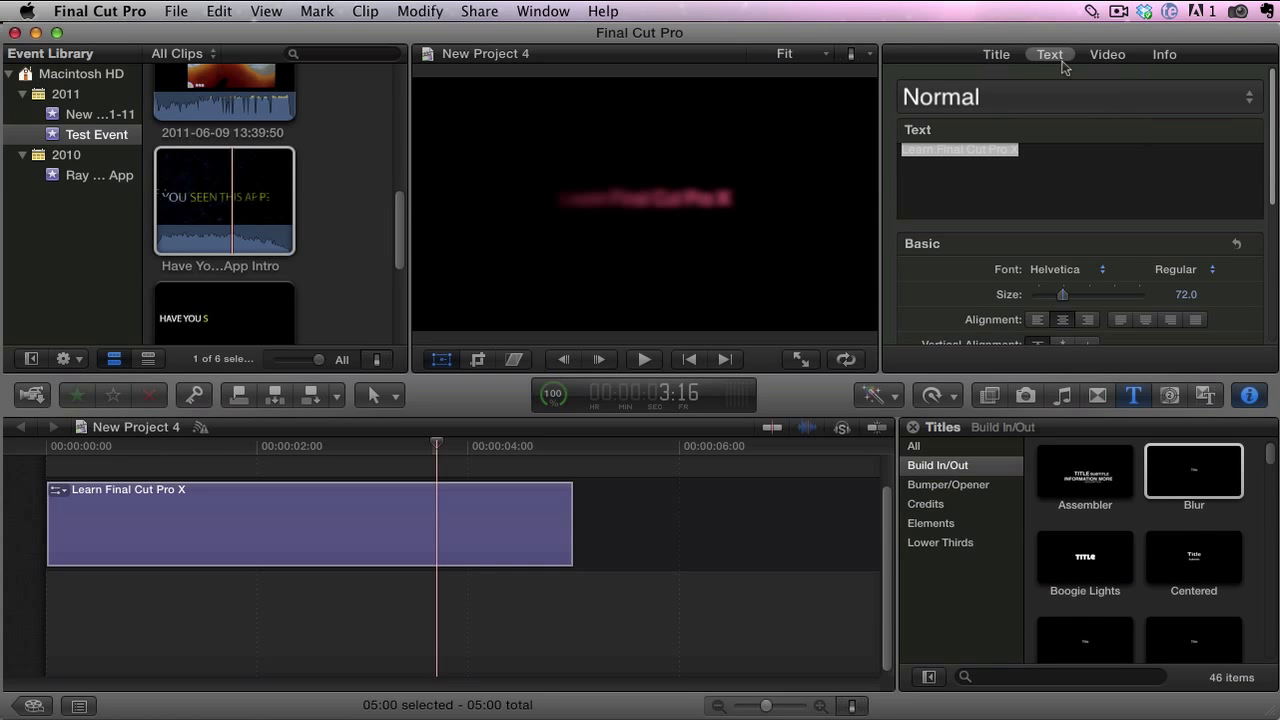
pyautogui.click(1043, 176)
pyautogui.moveTo(1062, 300); pyautogui.dragTo(1101, 300)
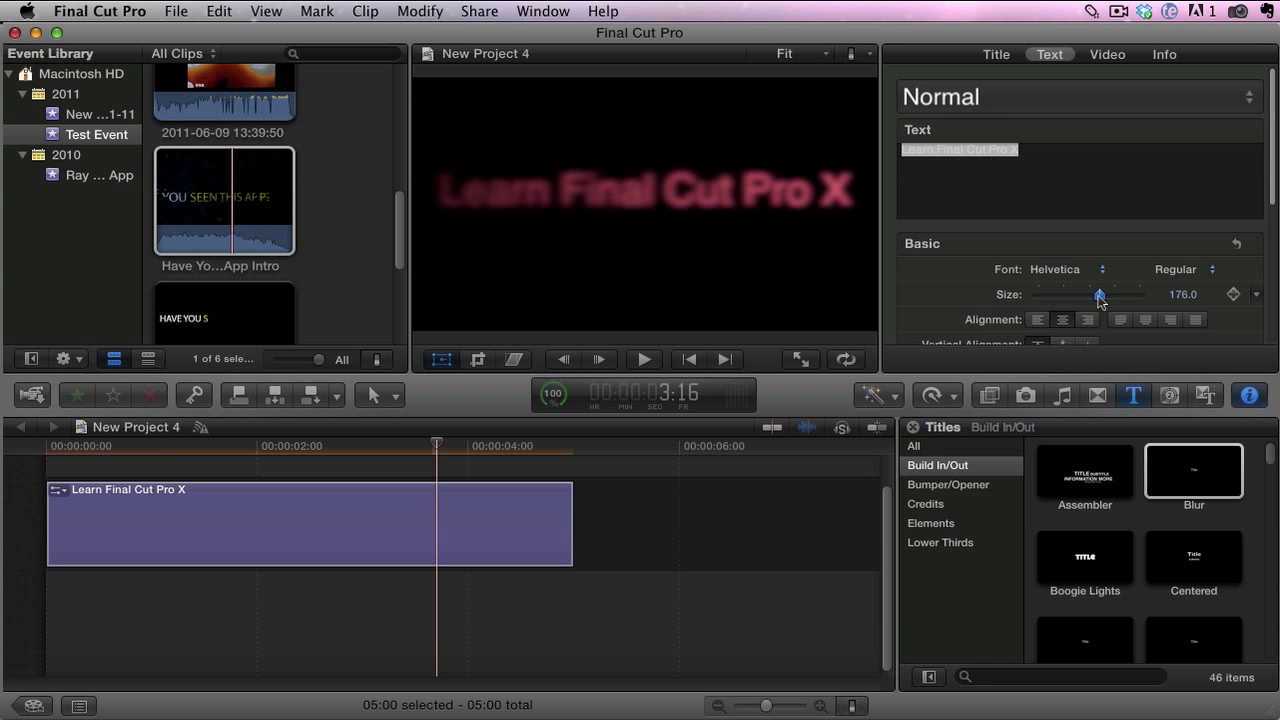
pyautogui.click(1100, 272)
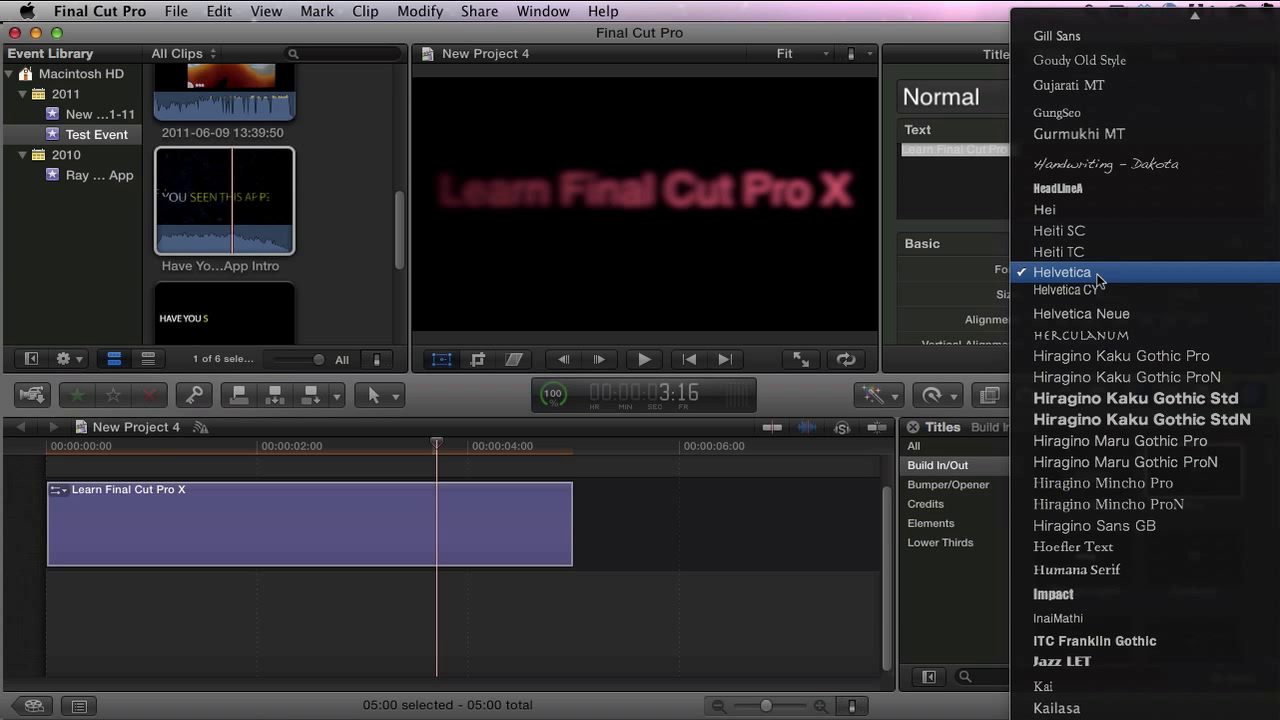
pyautogui.click(1099, 276)
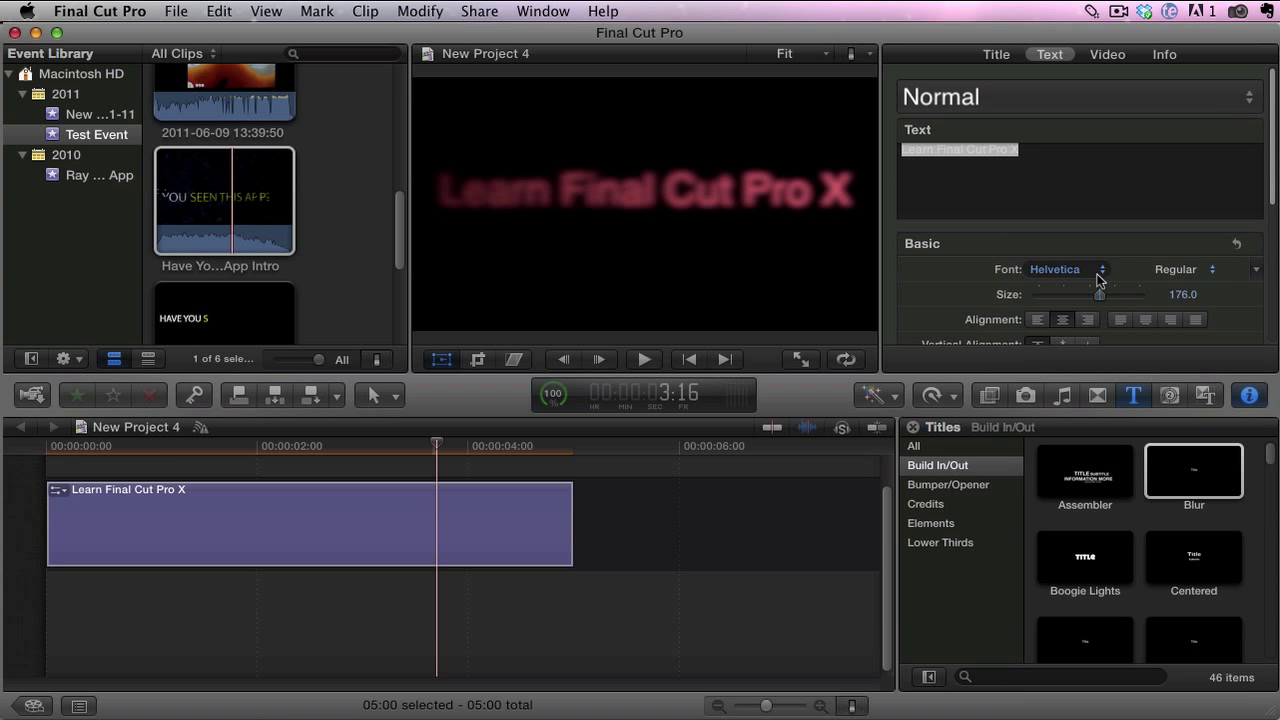
pyautogui.click(1214, 272)
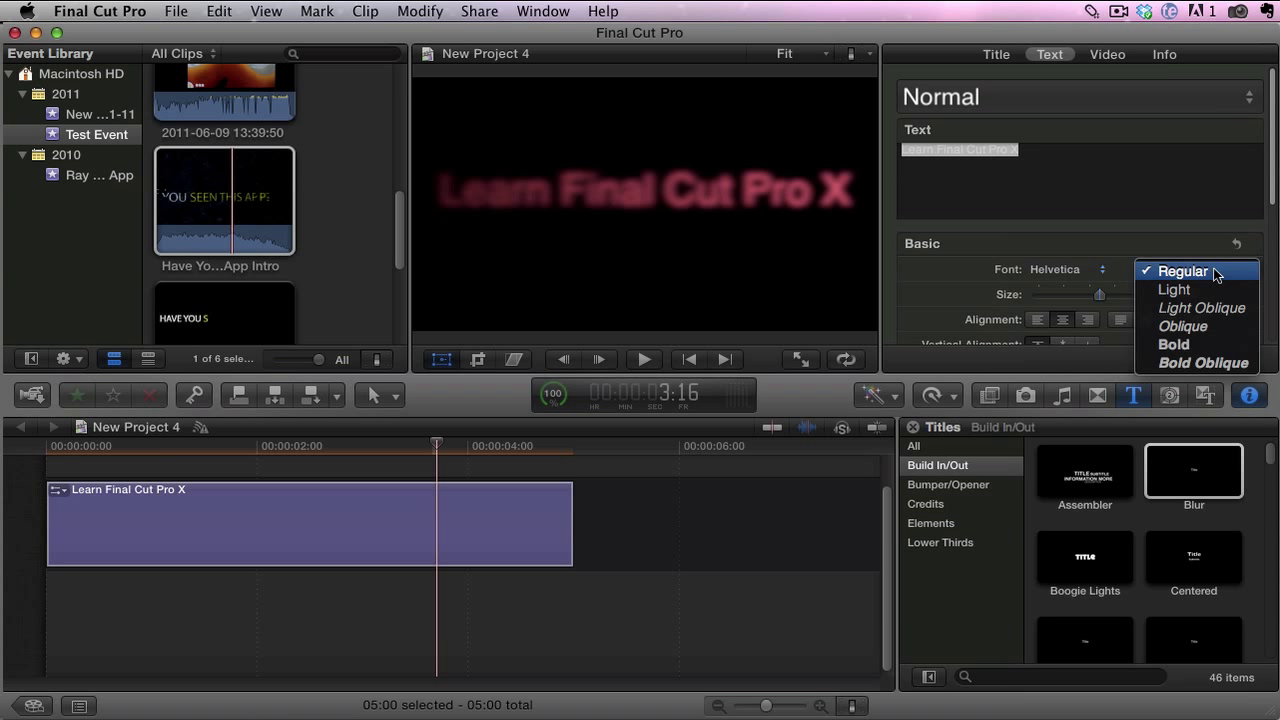
pyautogui.click(1207, 343)
# Turn on a drop shadow for the title text
pyautogui.scroll(-2, 1212, 312)
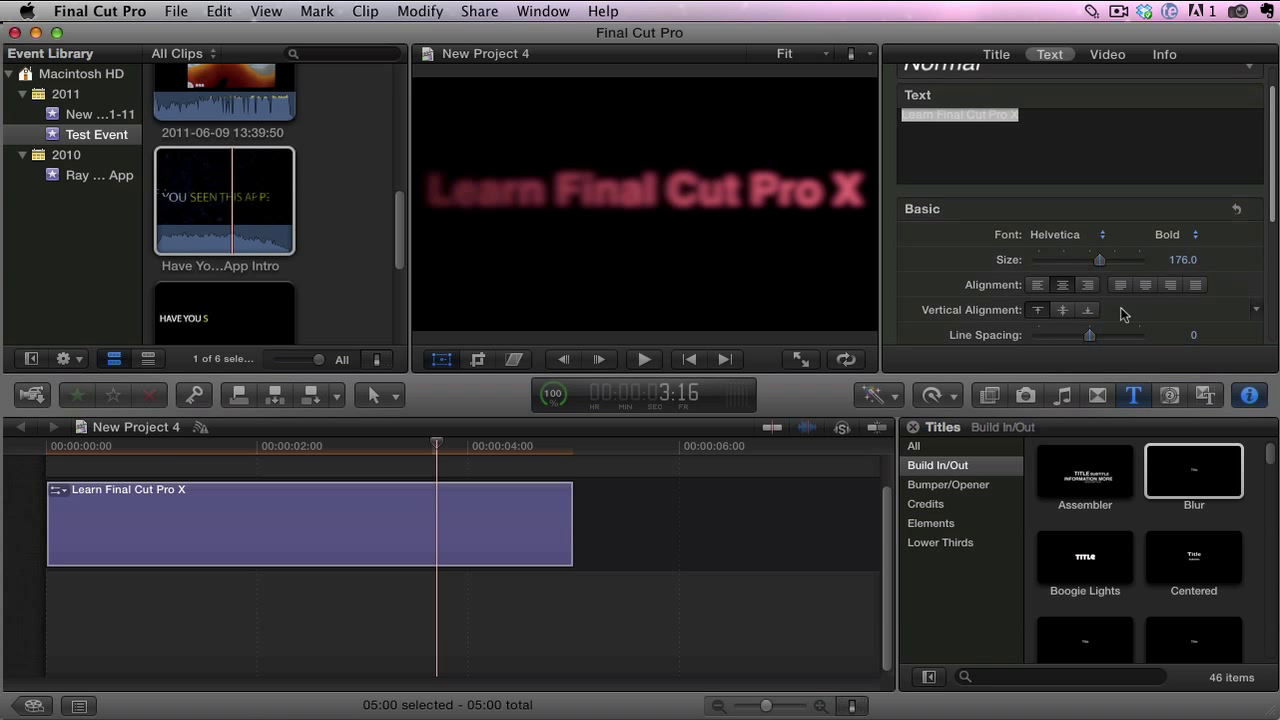
pyautogui.scroll(-4, 1124, 314)
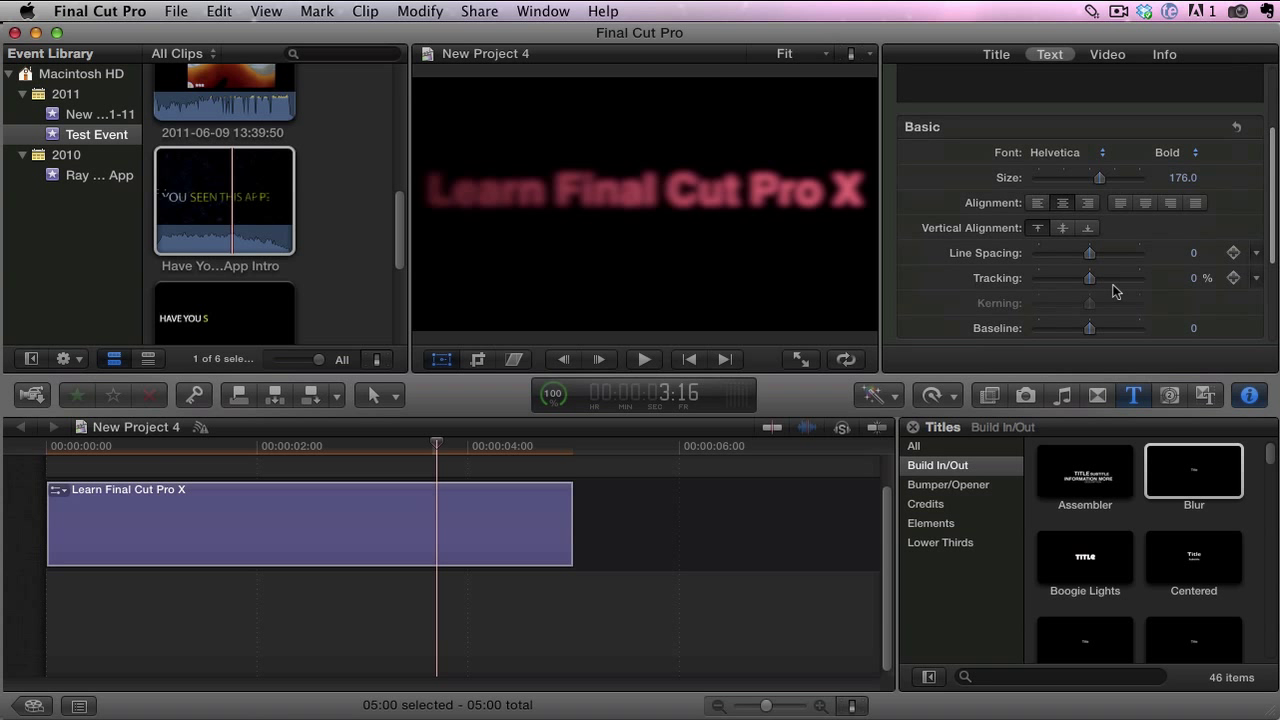
pyautogui.scroll(-7, 1116, 291)
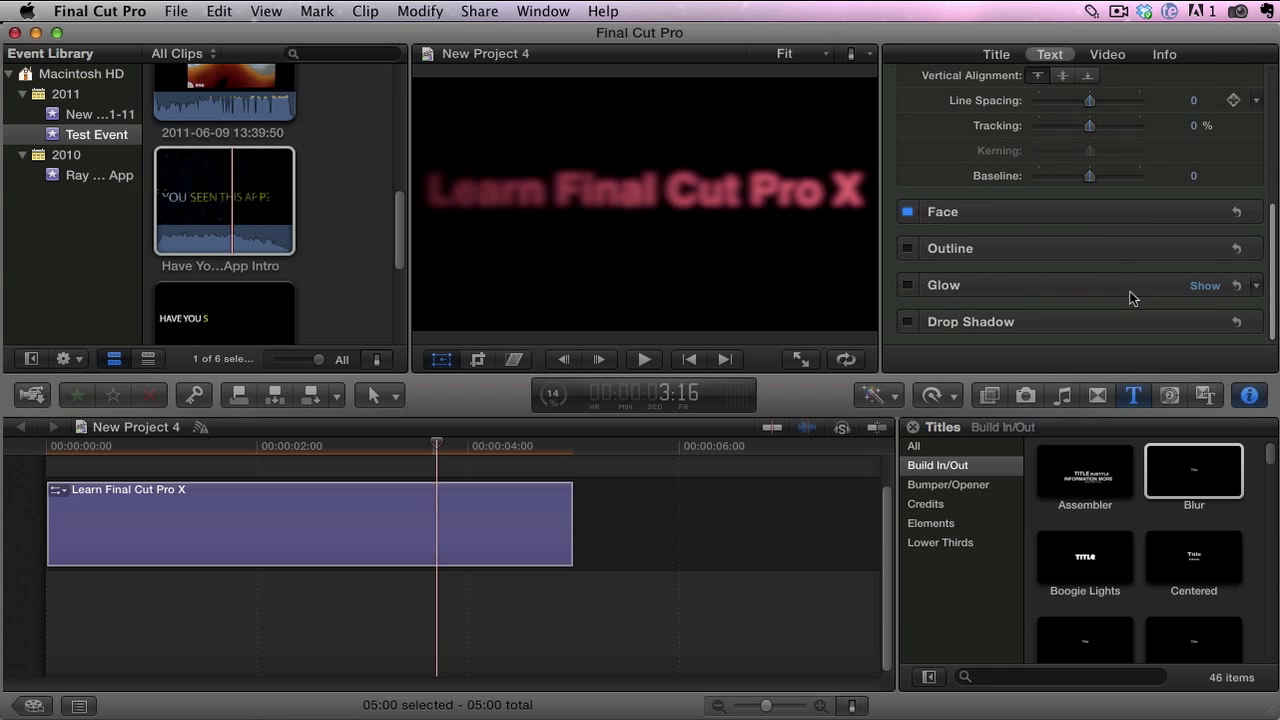
pyautogui.click(907, 321)
pyautogui.click(1000, 54)
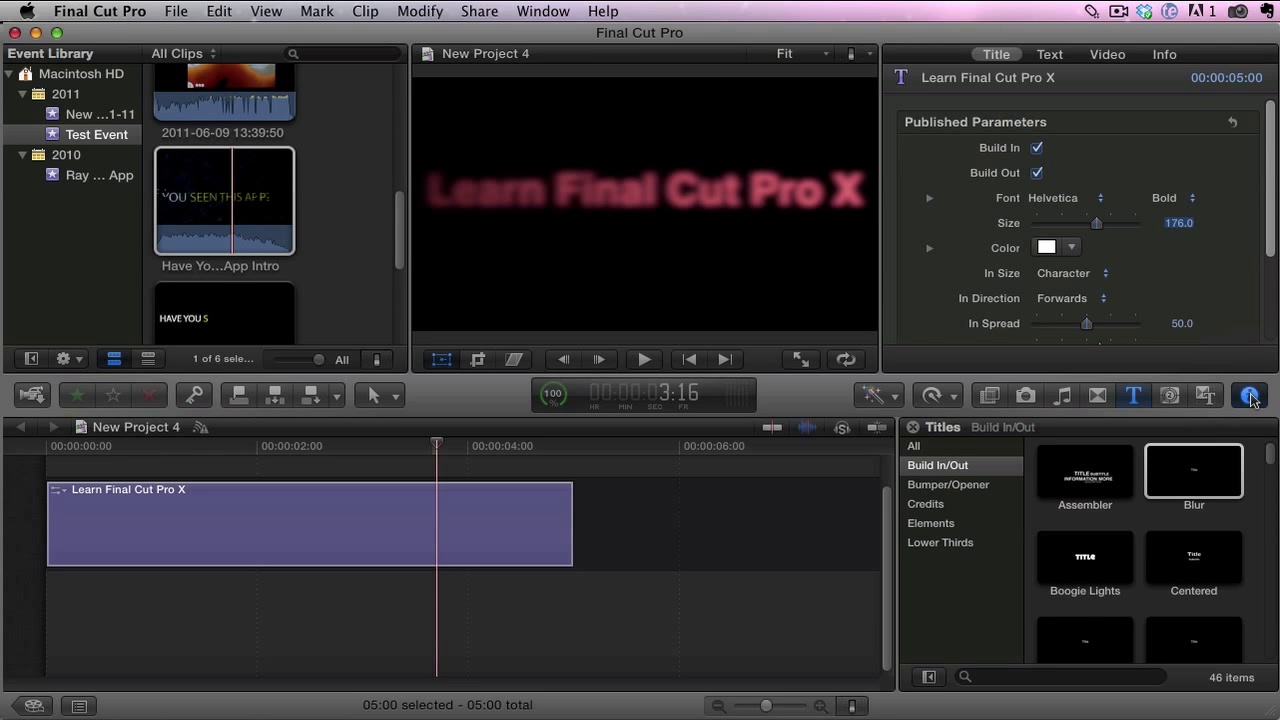
# Hide the inspector, play the title from the start, then scrub back through its animation
pyautogui.click(1251, 397)
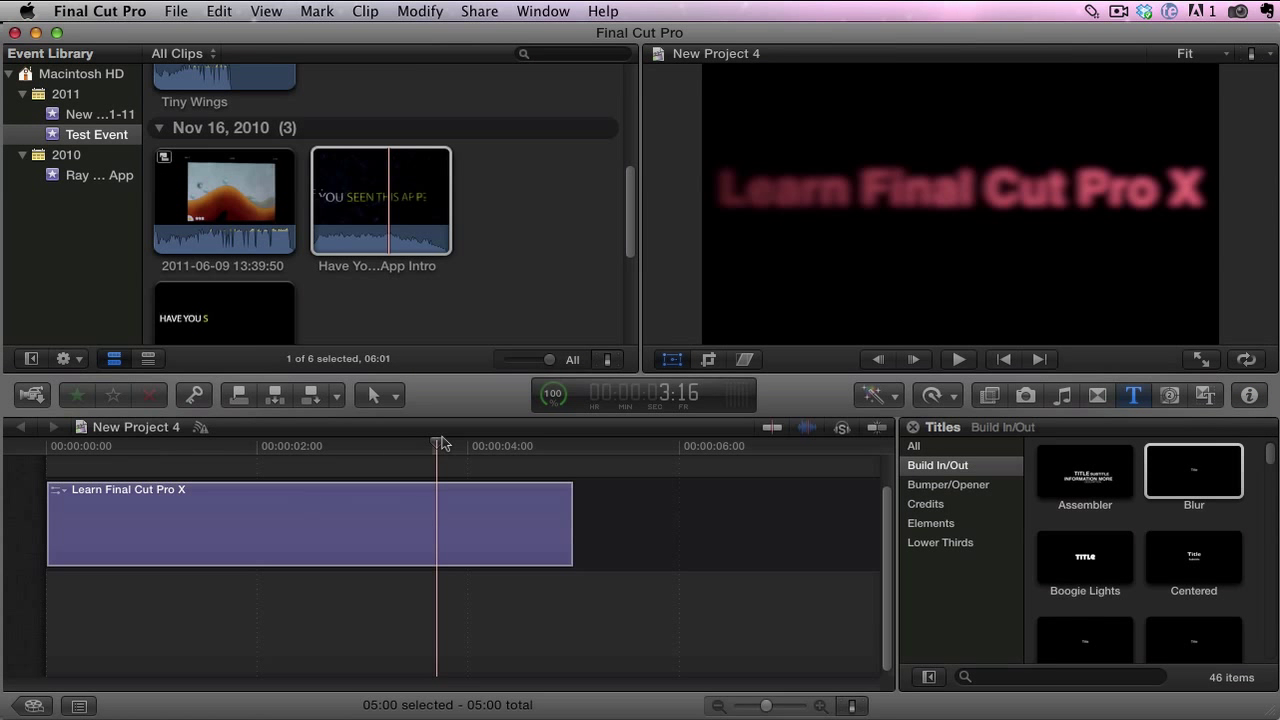
pyautogui.moveTo(443, 445); pyautogui.dragTo(49, 452)
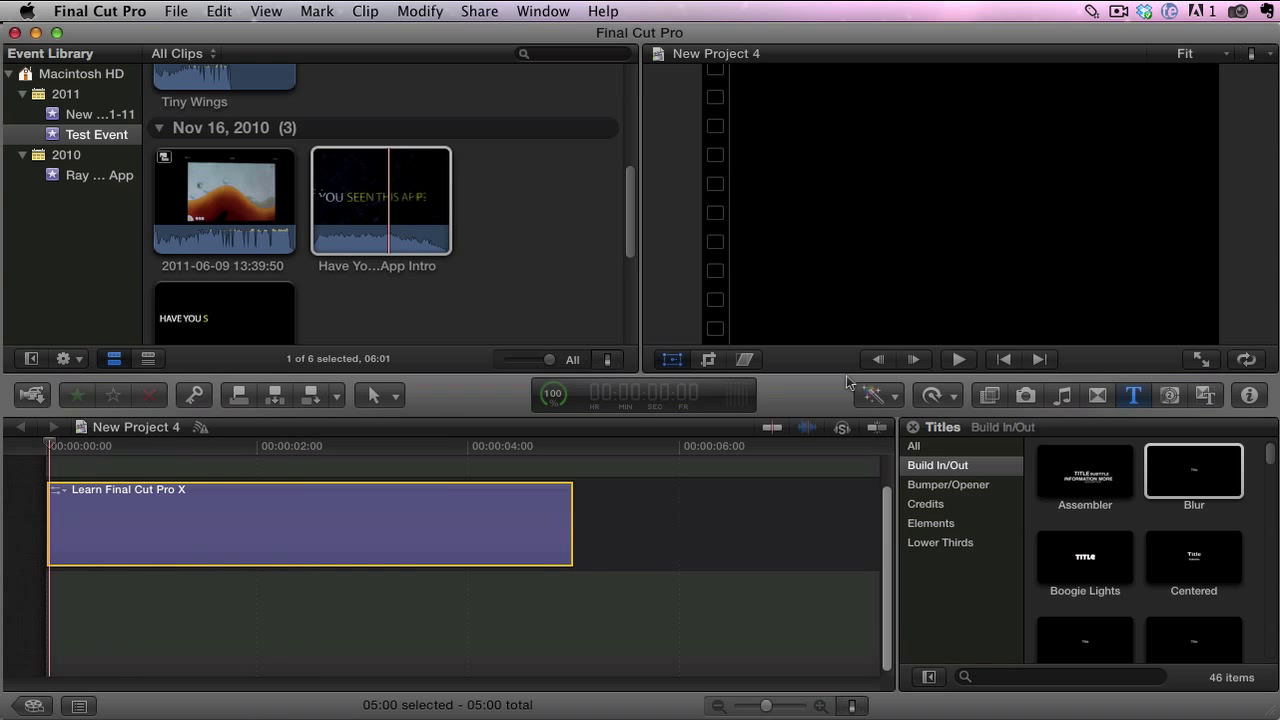
pyautogui.click(958, 359)
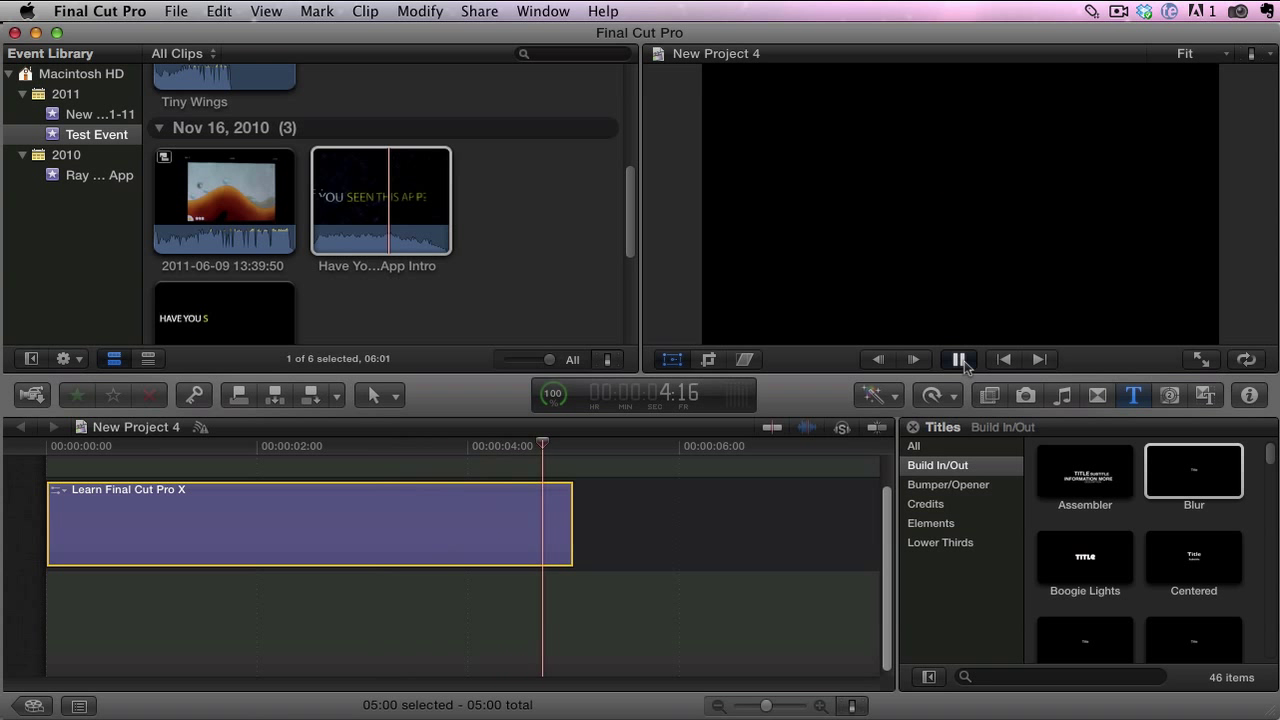
pyautogui.click(958, 359)
pyautogui.click(414, 446)
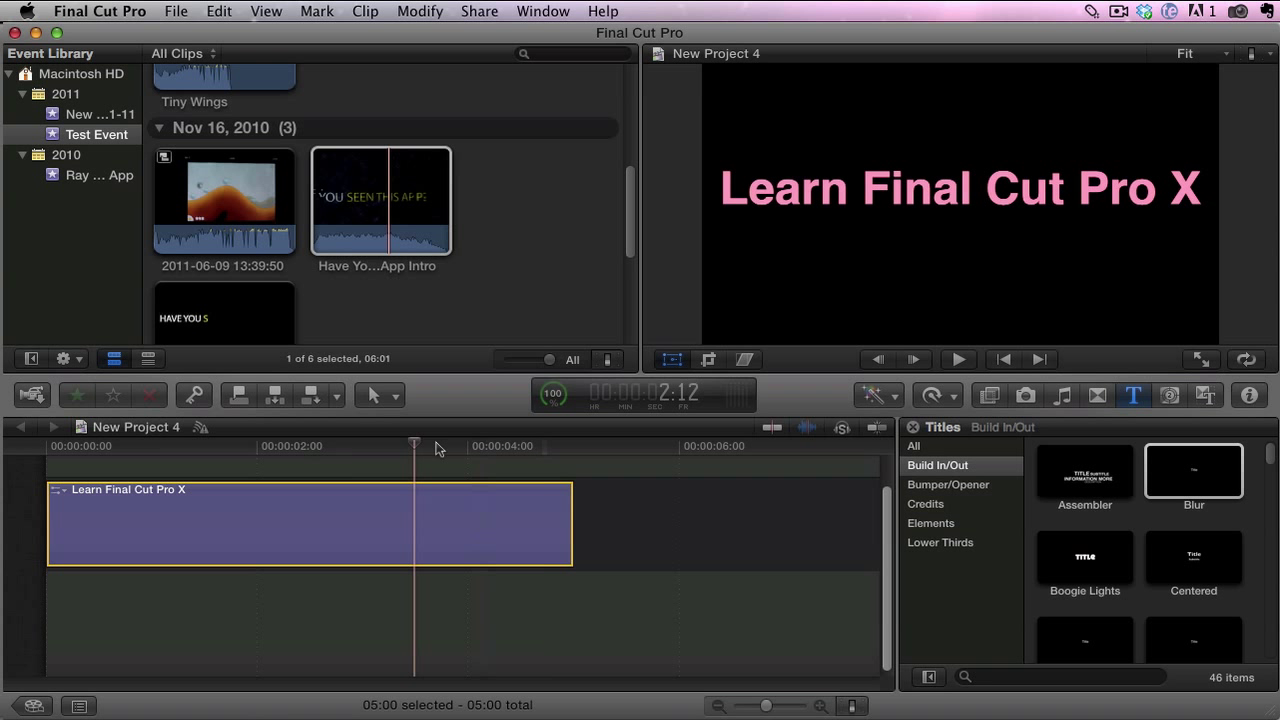
pyautogui.moveTo(436, 449); pyautogui.dragTo(107, 446)
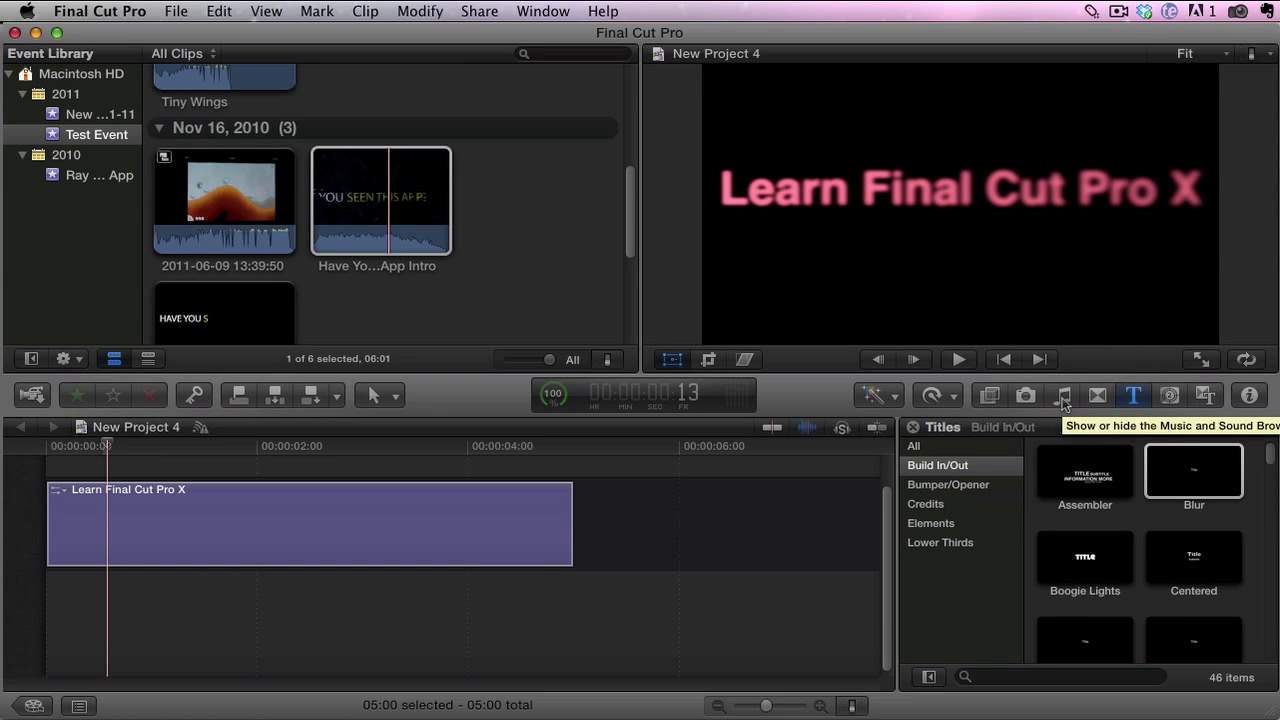
# Open the Music and Sound browser and audition the Whoosh 10.caf effect
pyautogui.click(1063, 397)
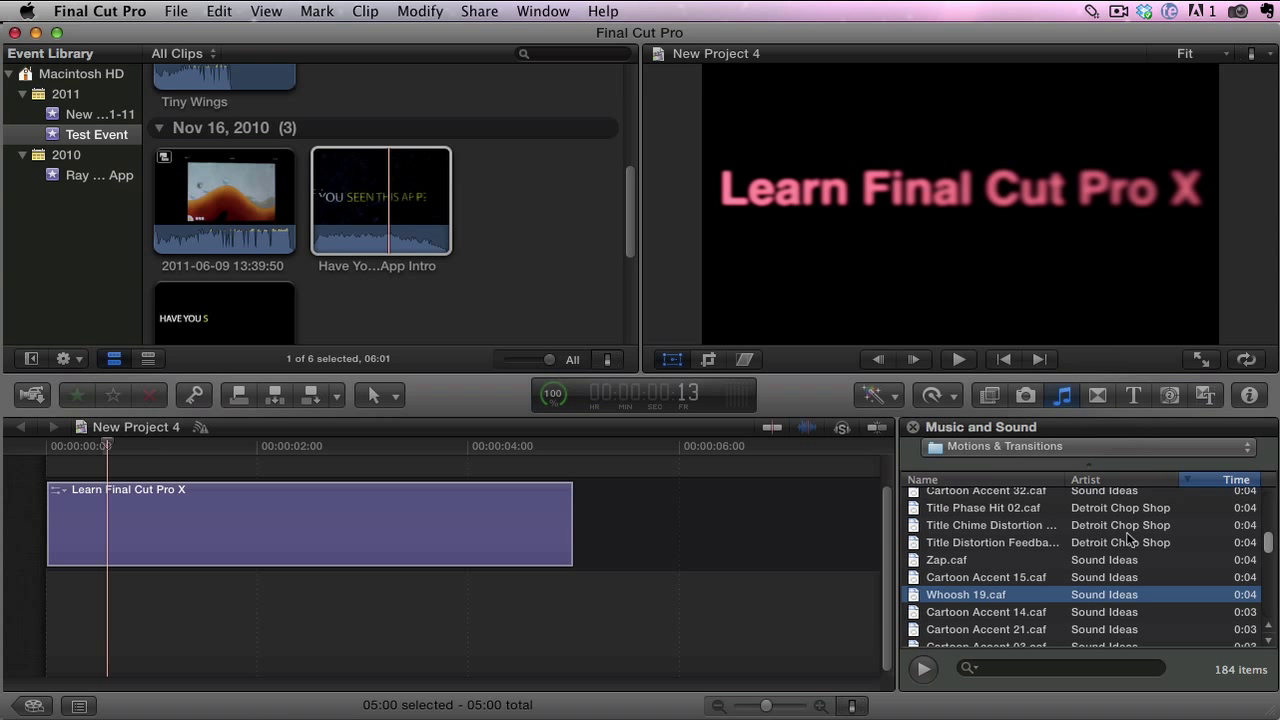
pyautogui.scroll(3, 1109, 560)
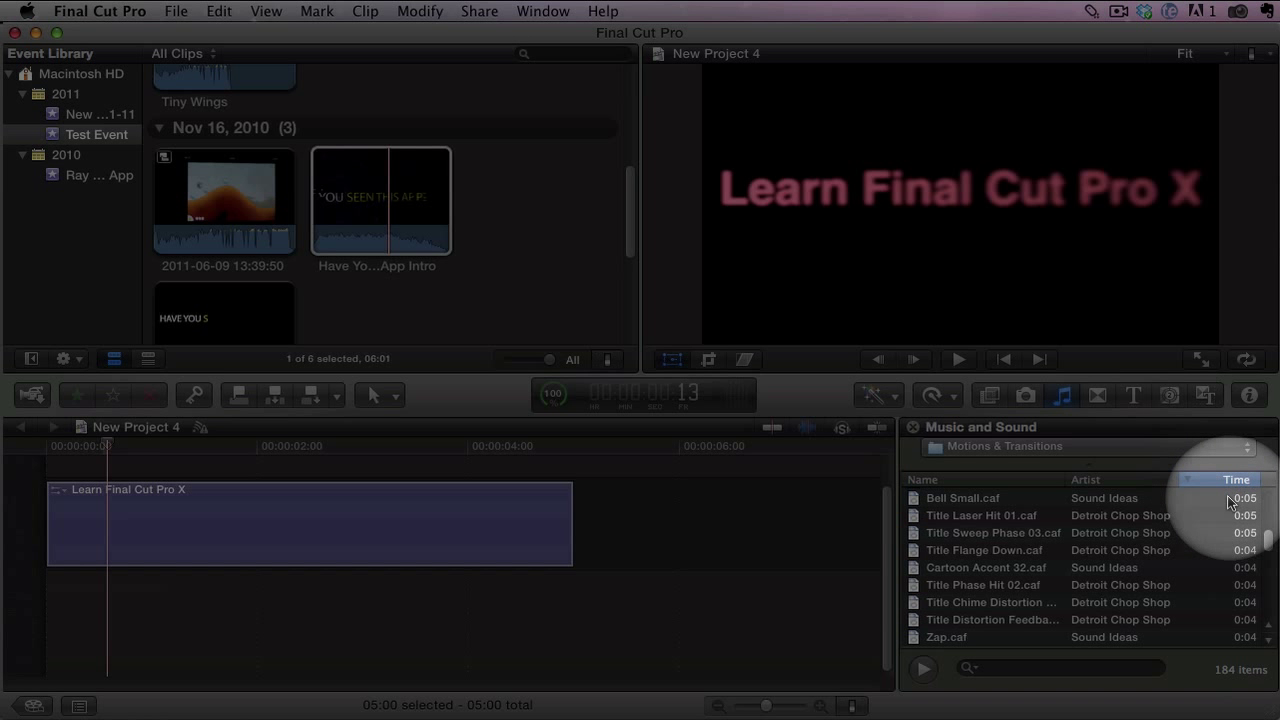
pyautogui.scroll(3, 1228, 527)
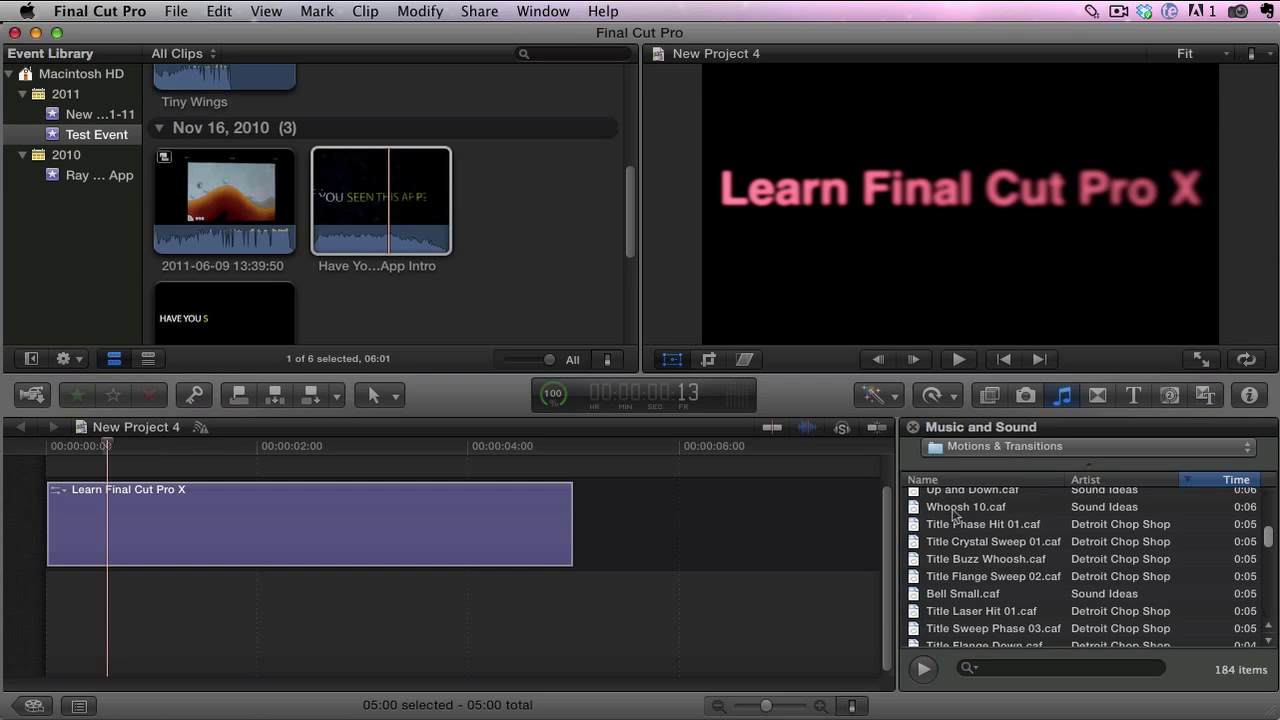
pyautogui.click(955, 514)
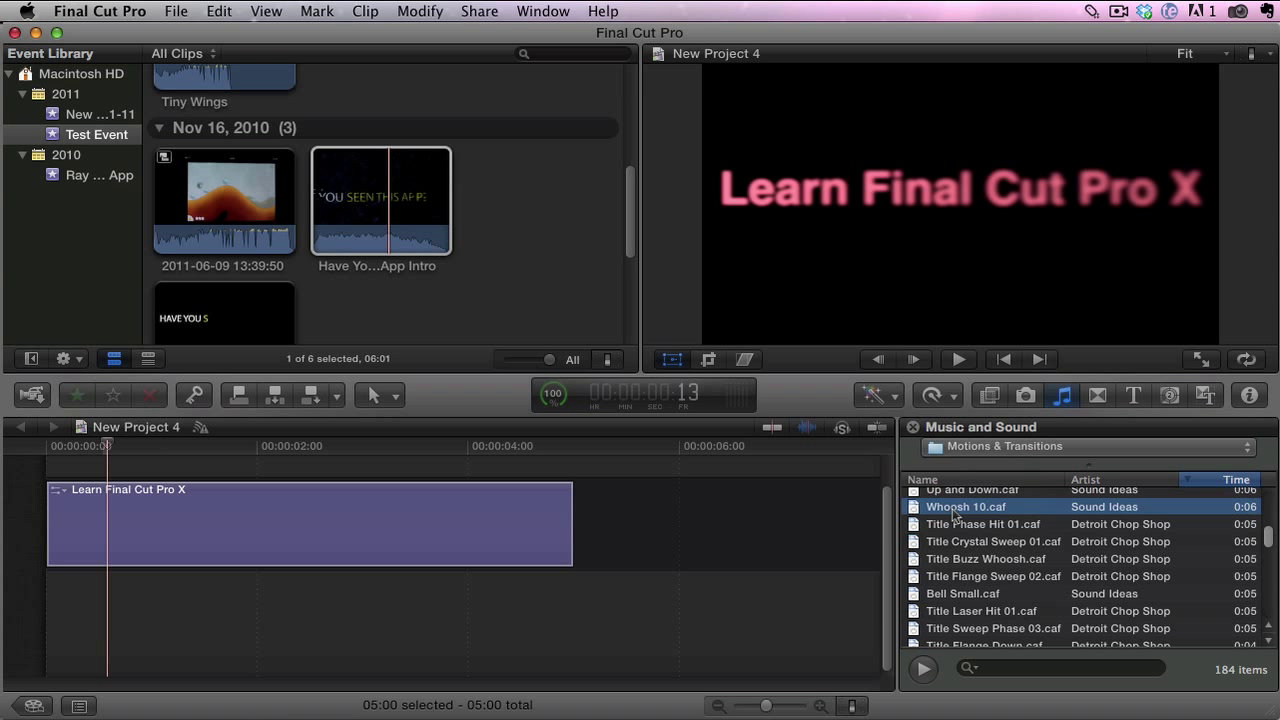
pyautogui.doubleClick(955, 514)
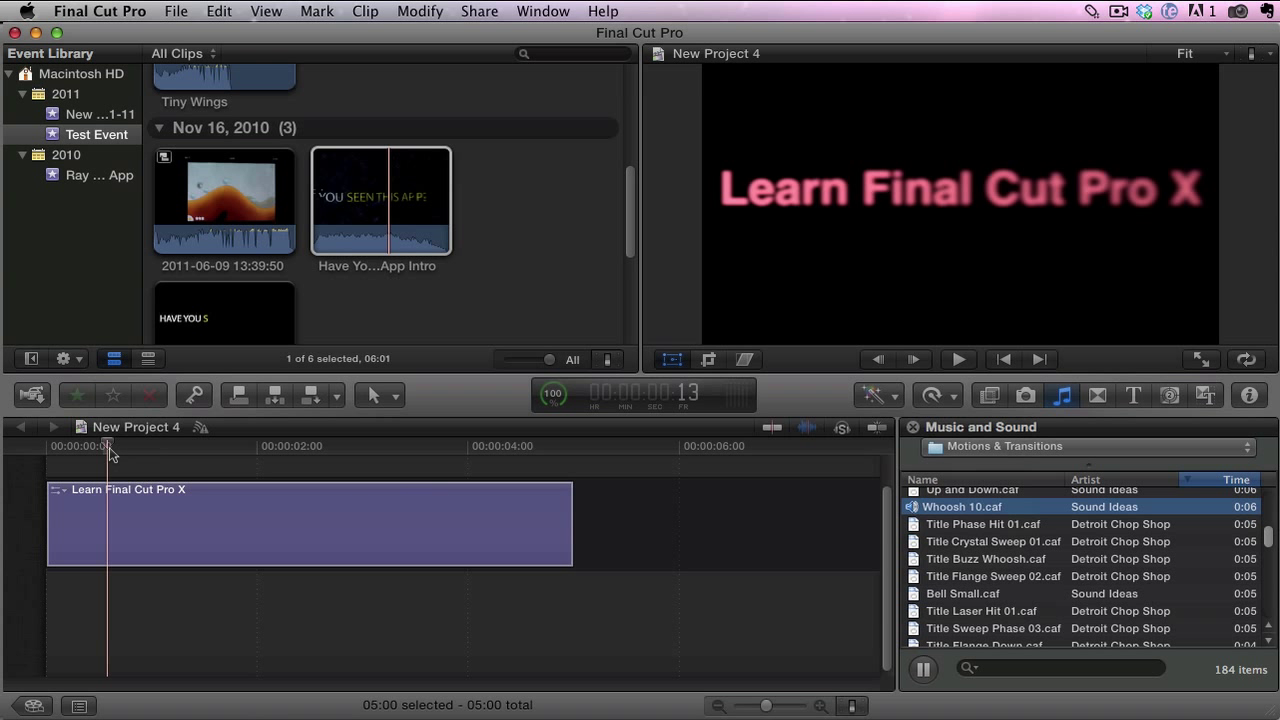
# Drop Whoosh 10.caf under the title at the project start and play them together
pyautogui.moveTo(110, 452); pyautogui.dragTo(57, 449)
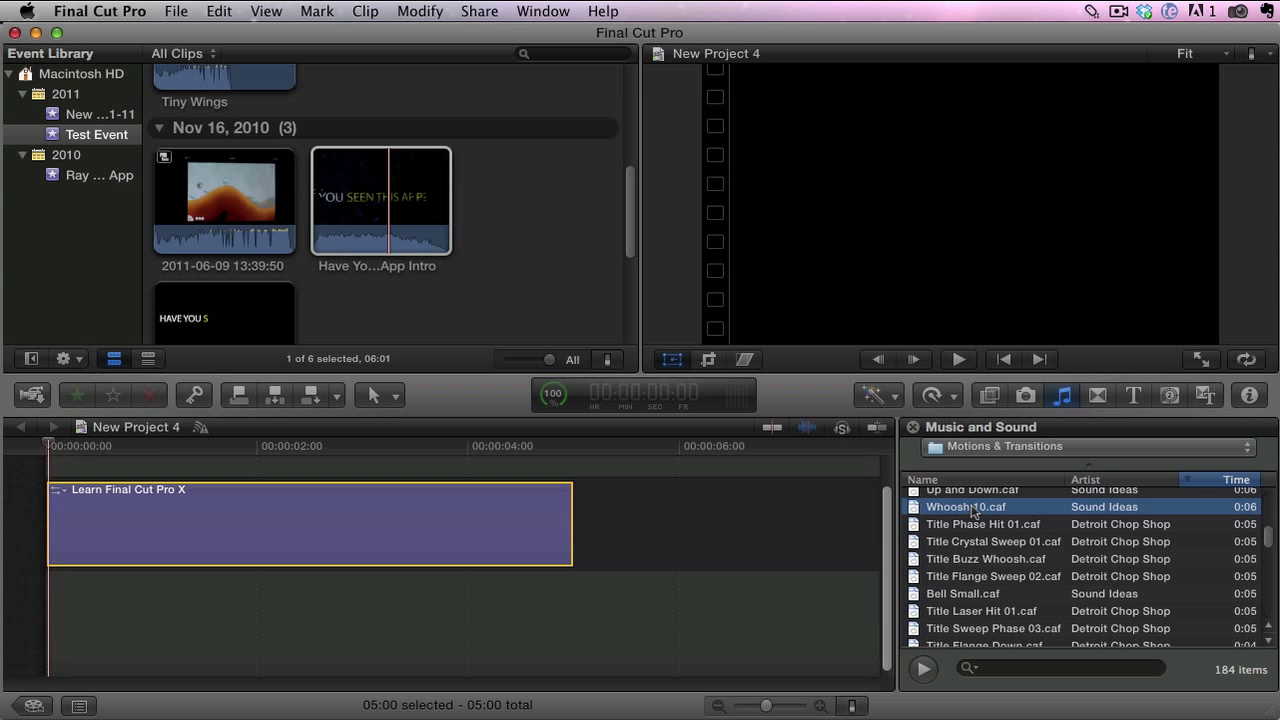
pyautogui.moveTo(970, 510); pyautogui.dragTo(100, 612)
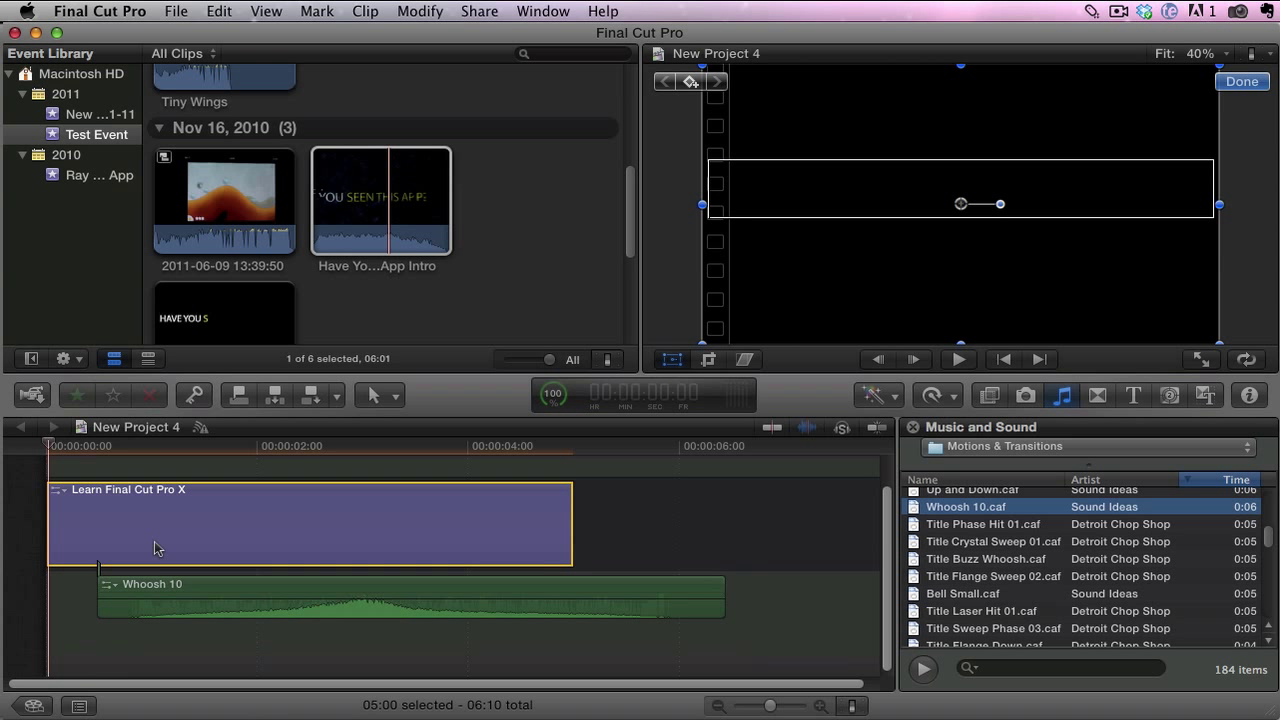
pyautogui.click(543, 289)
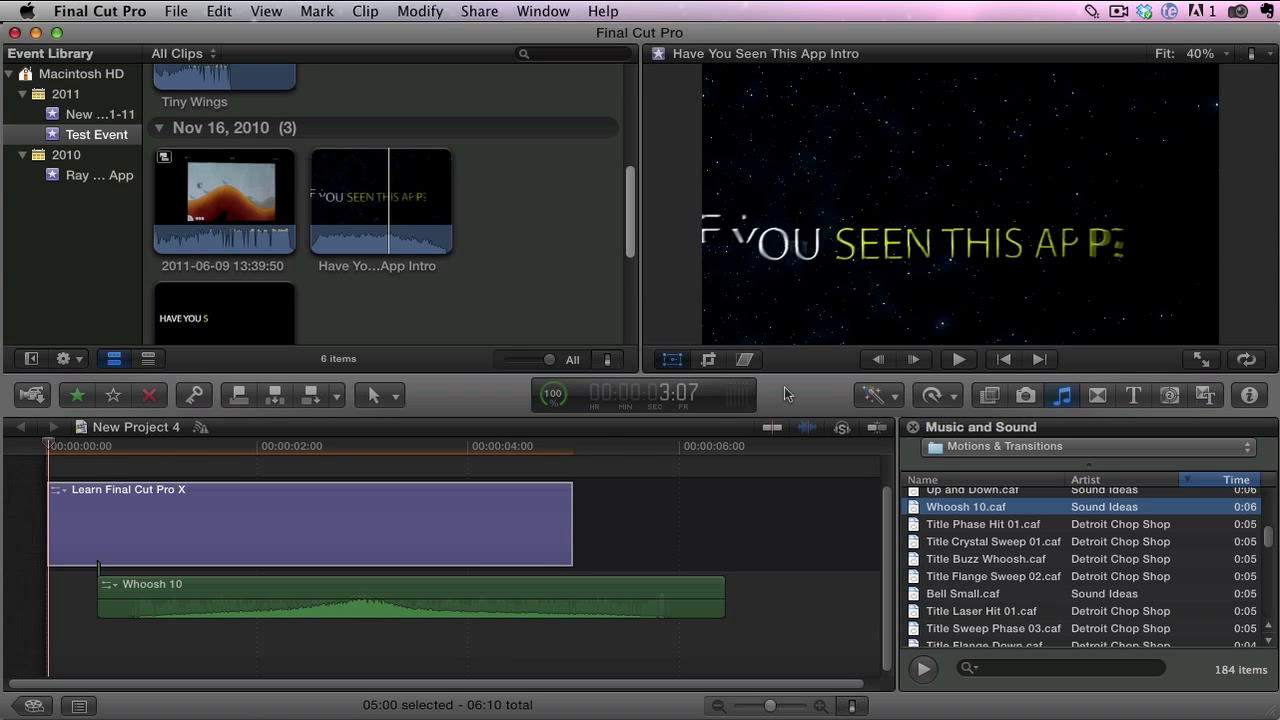
pyautogui.click(249, 505)
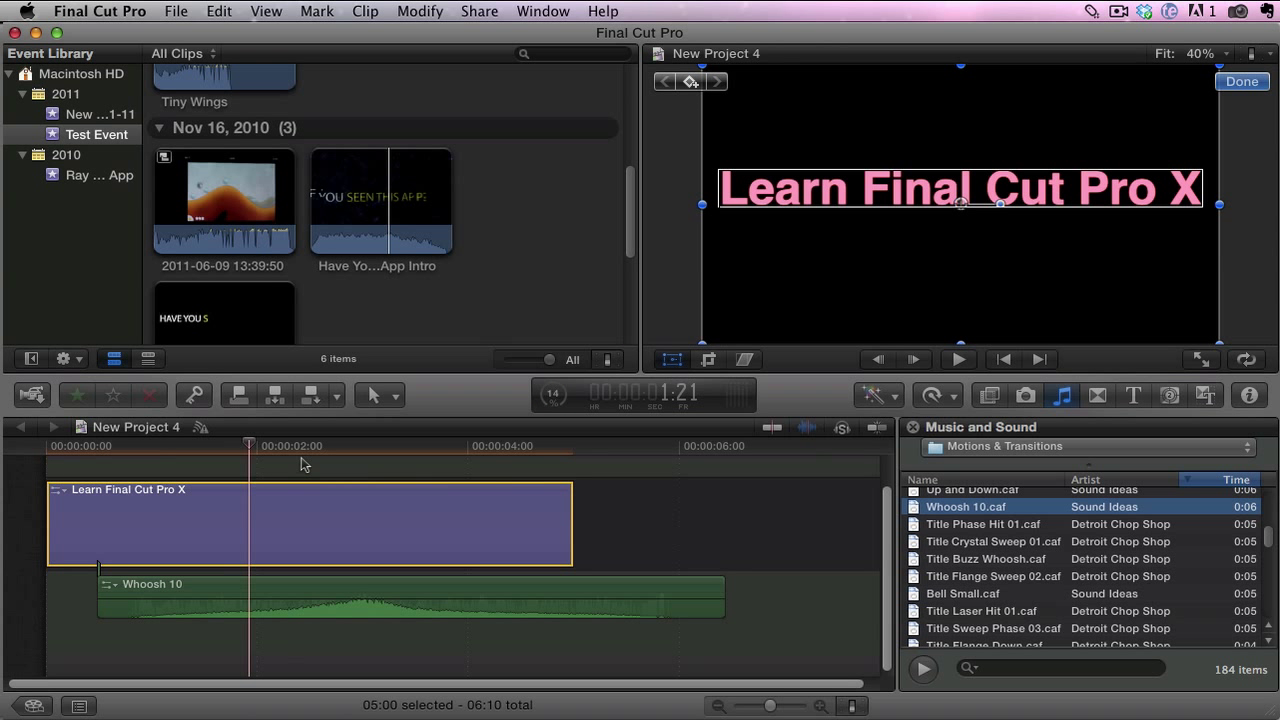
pyautogui.press('j')
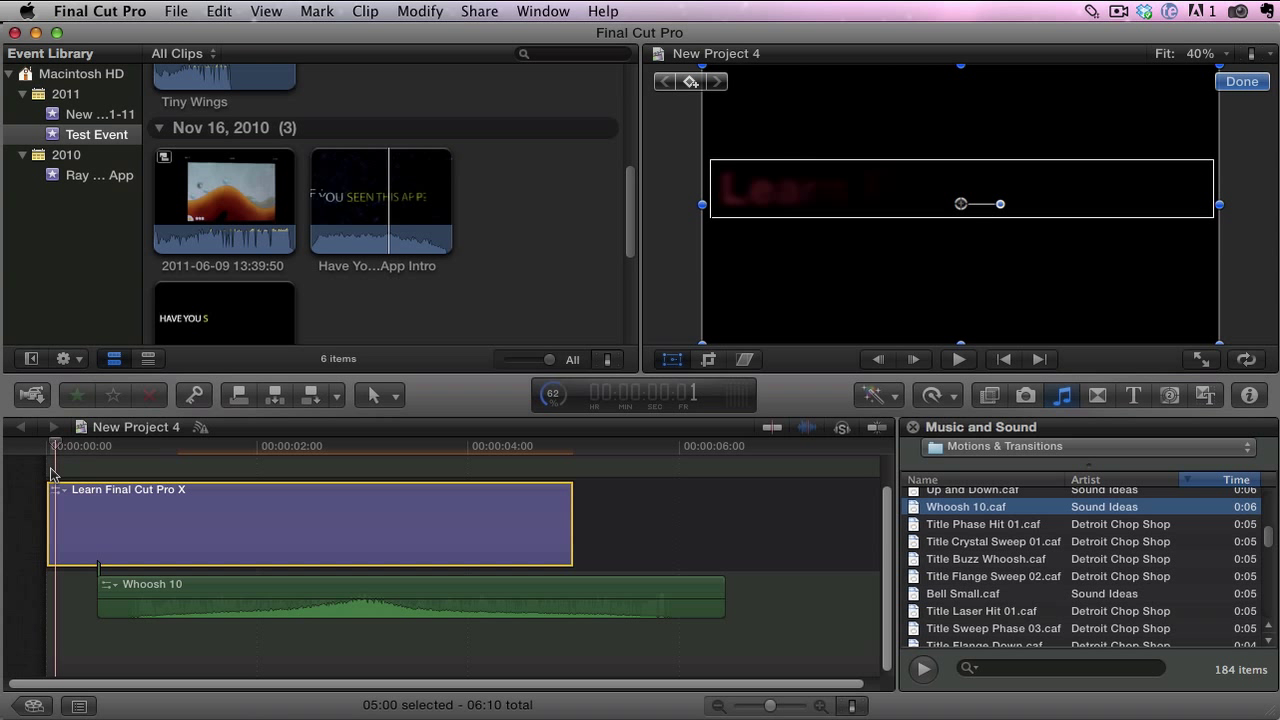
pyautogui.click(958, 359)
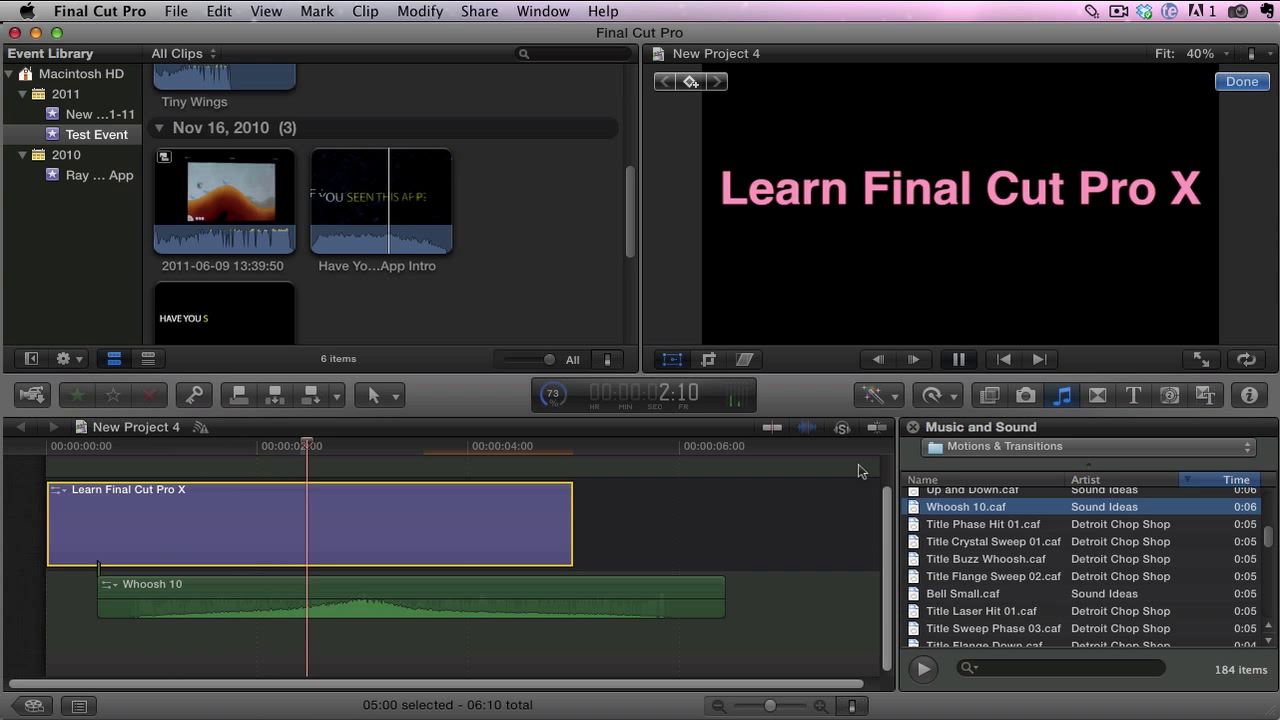
pyautogui.click(955, 365)
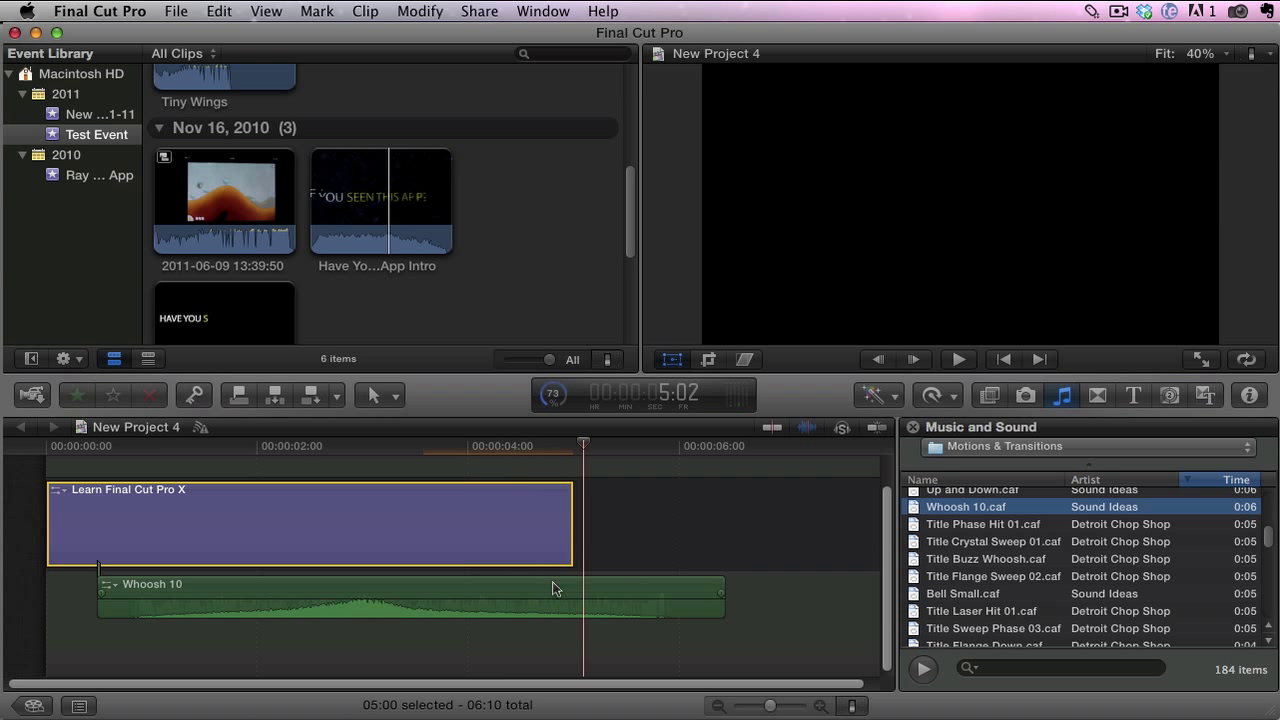
pyautogui.click(538, 448)
# Trim the Whoosh 10 clip's end to the title's end, then replay from the start
pyautogui.click(721, 601)
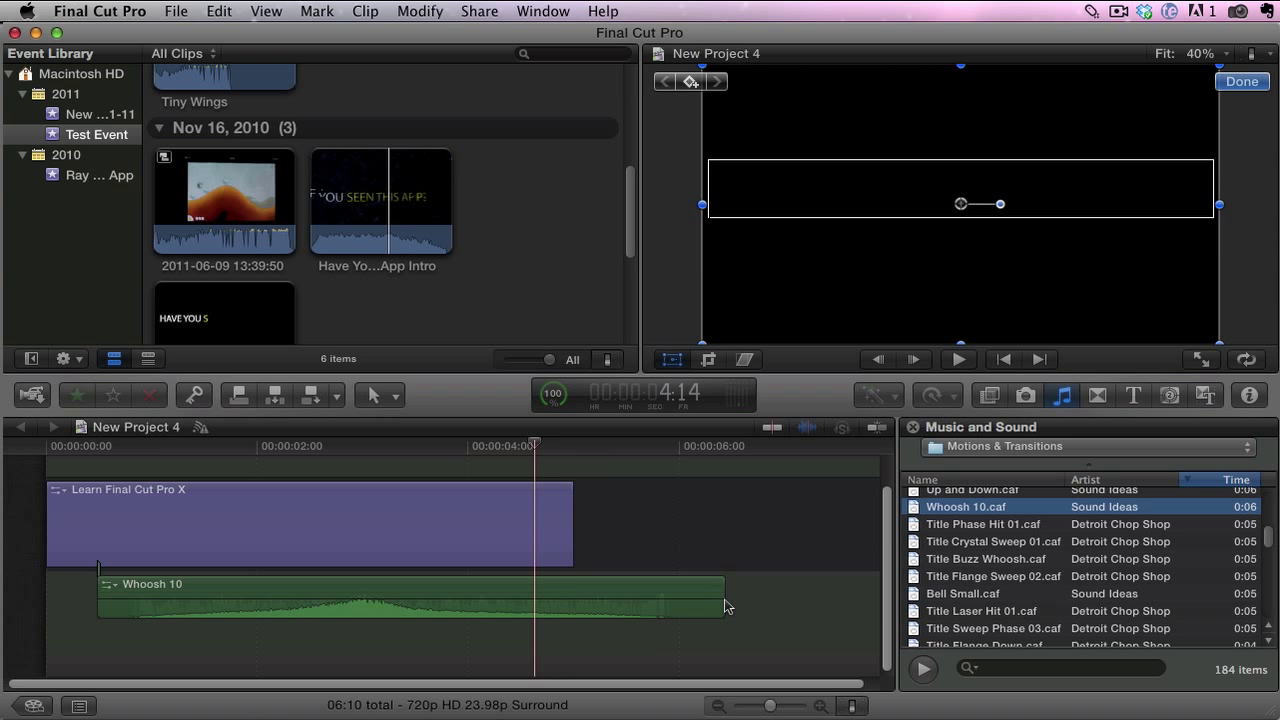
pyautogui.moveTo(721, 601); pyautogui.dragTo(574, 601)
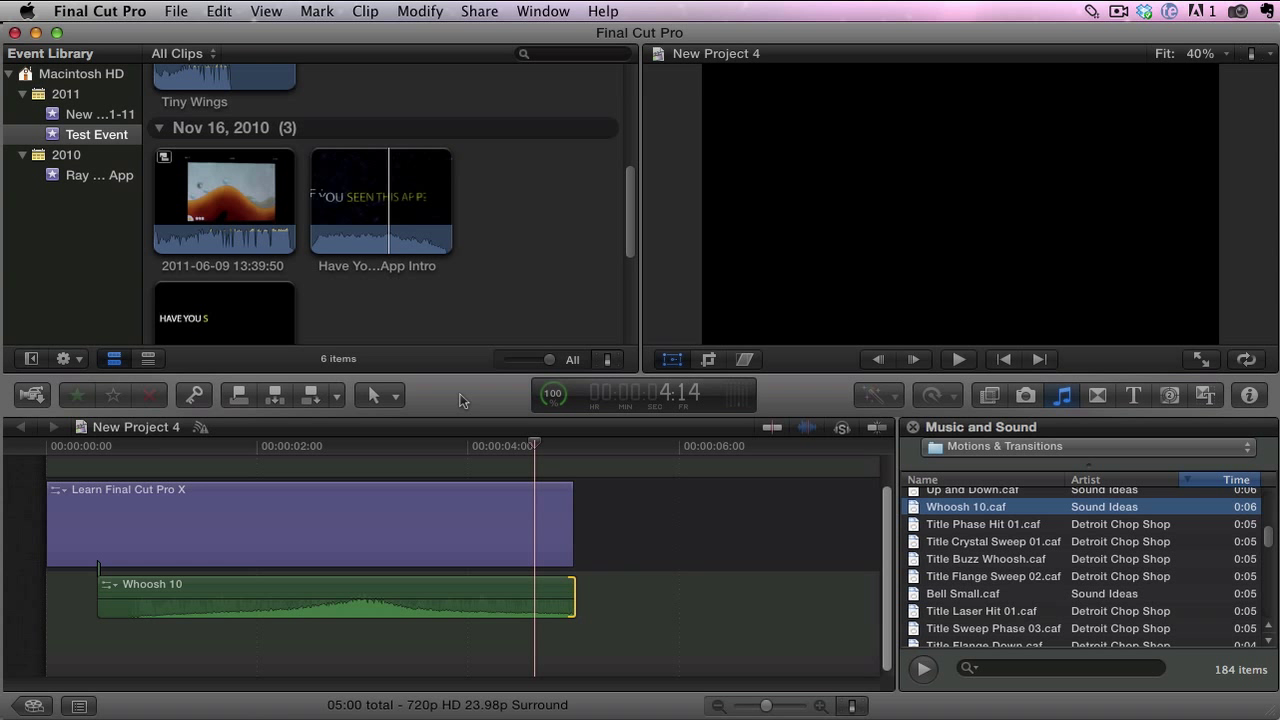
pyautogui.moveTo(528, 442); pyautogui.dragTo(48, 460)
pyautogui.click(960, 362)
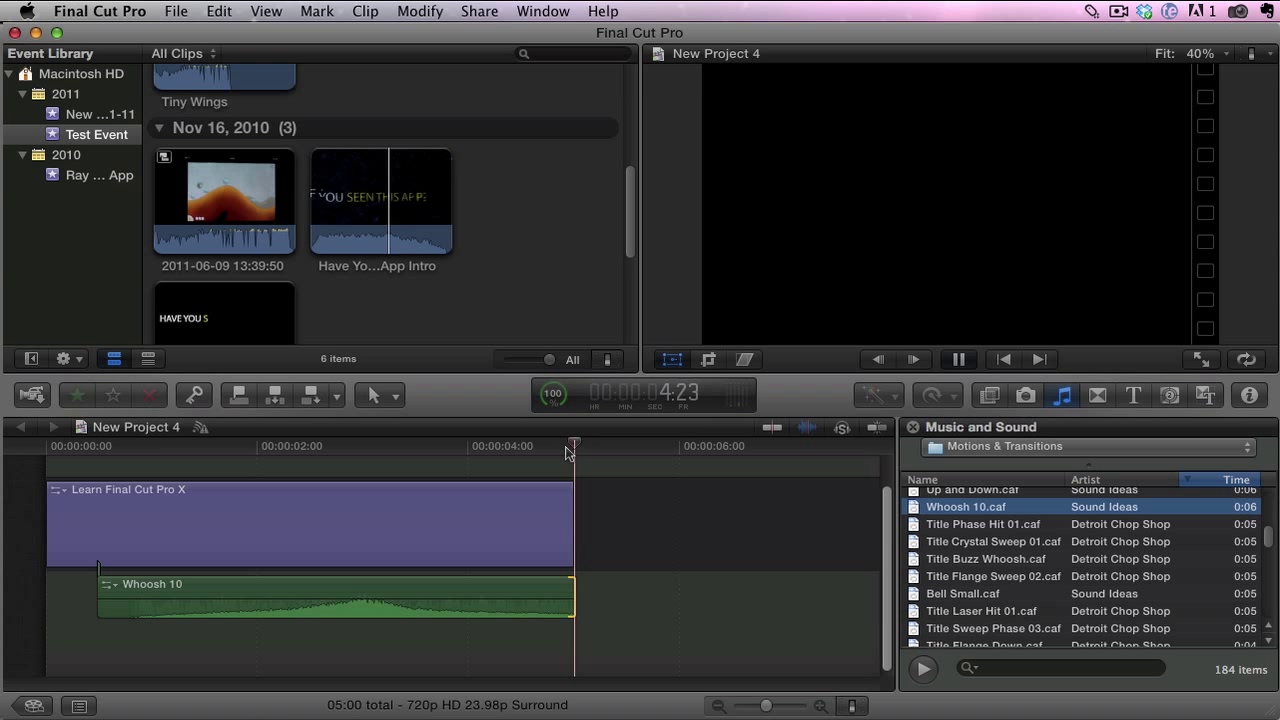
pyautogui.moveTo(575, 447); pyautogui.dragTo(100, 443)
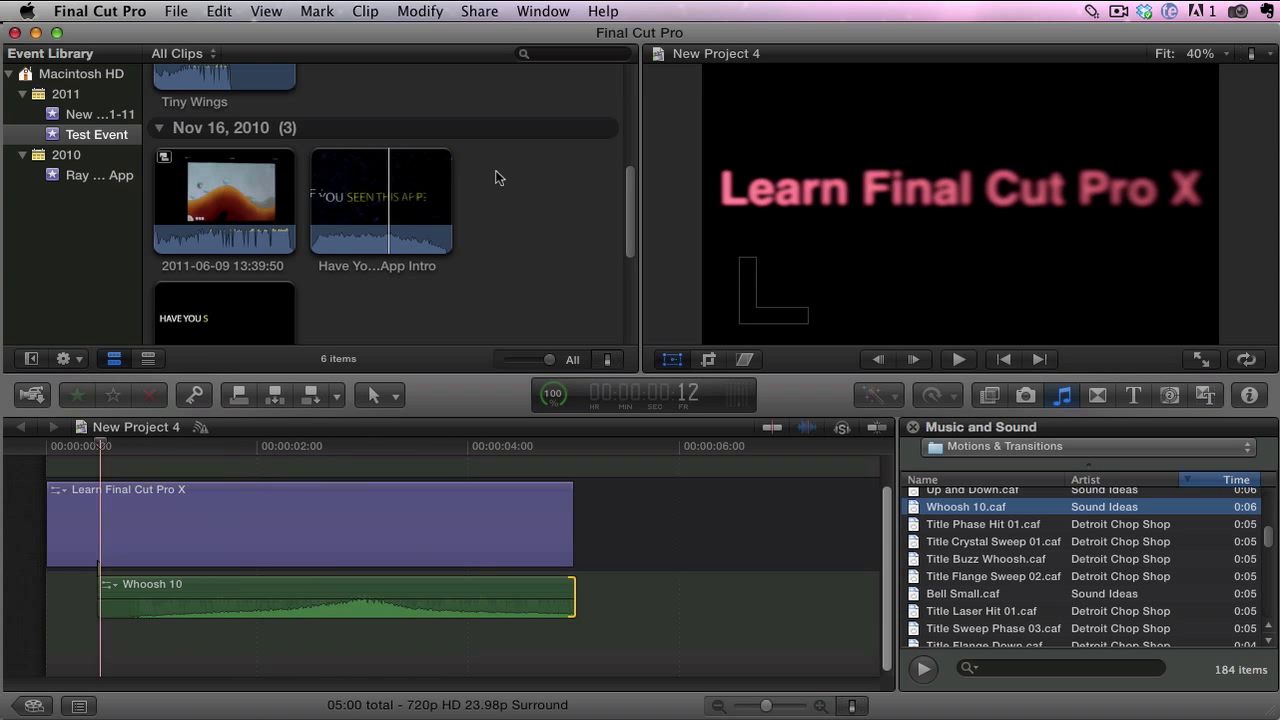
pyautogui.click(480, 12)
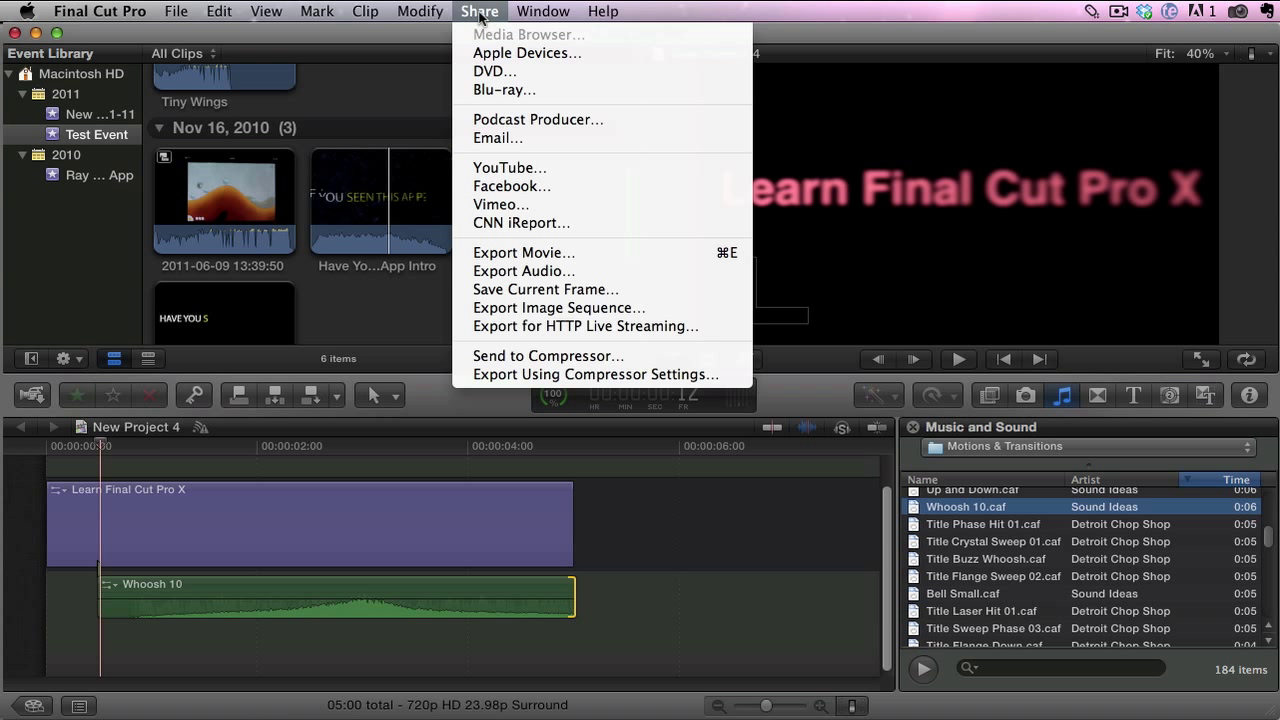
pyautogui.click(621, 250)
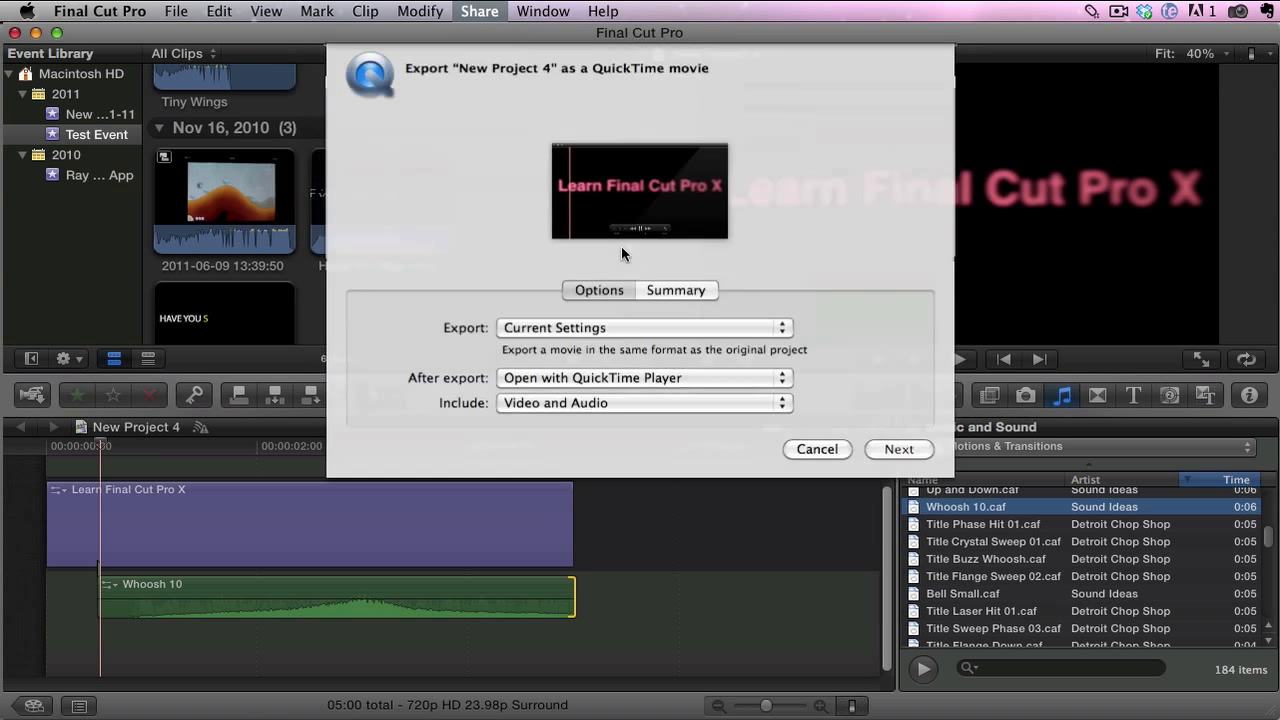
pyautogui.click(781, 332)
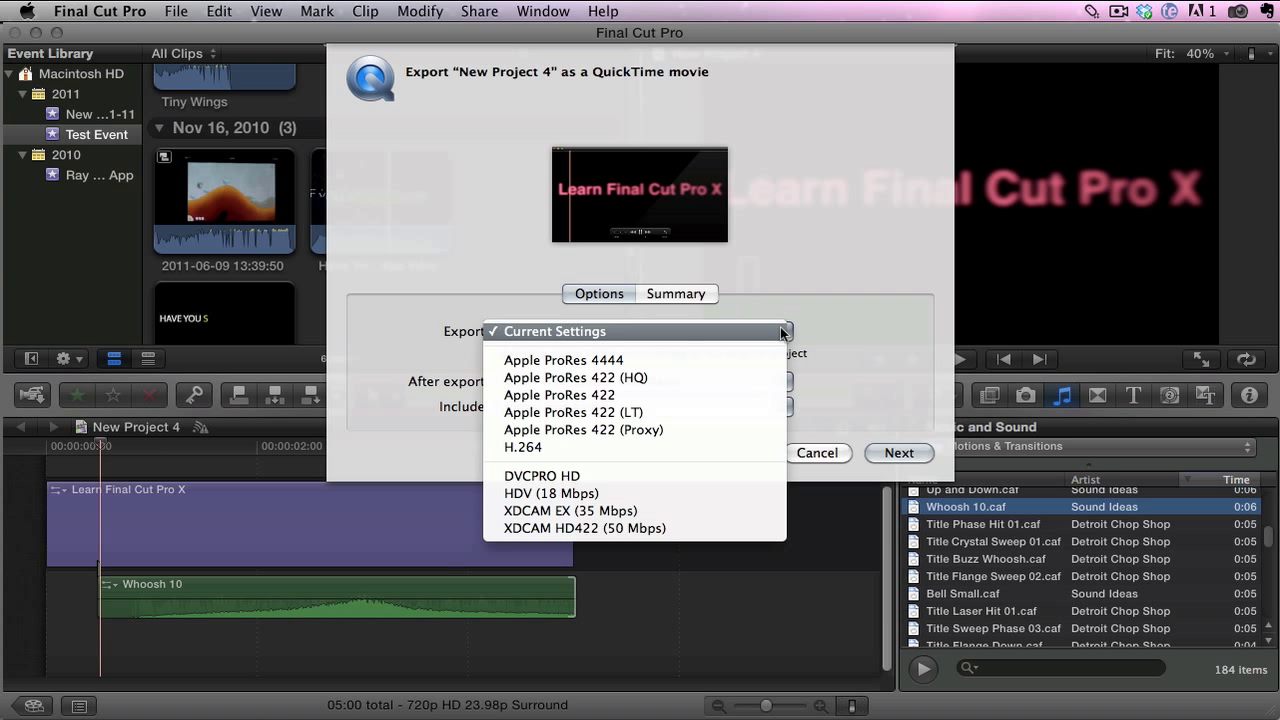
pyautogui.click(710, 449)
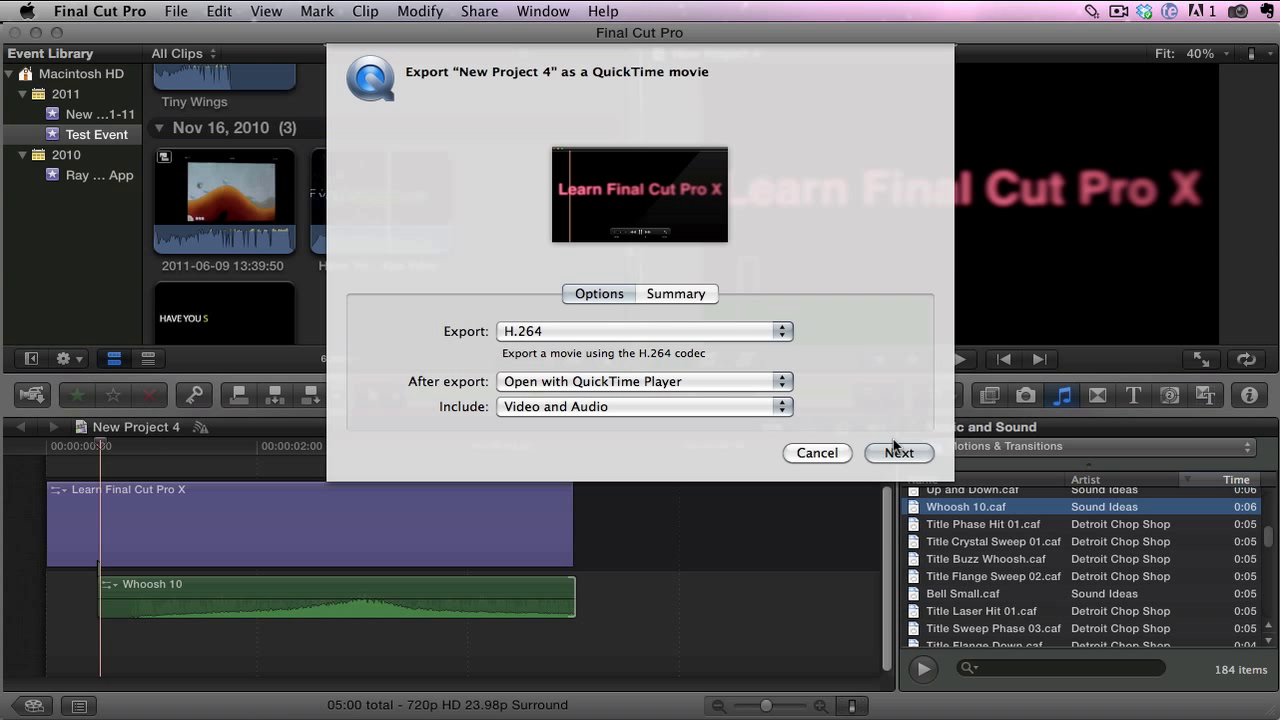
pyautogui.click(816, 453)
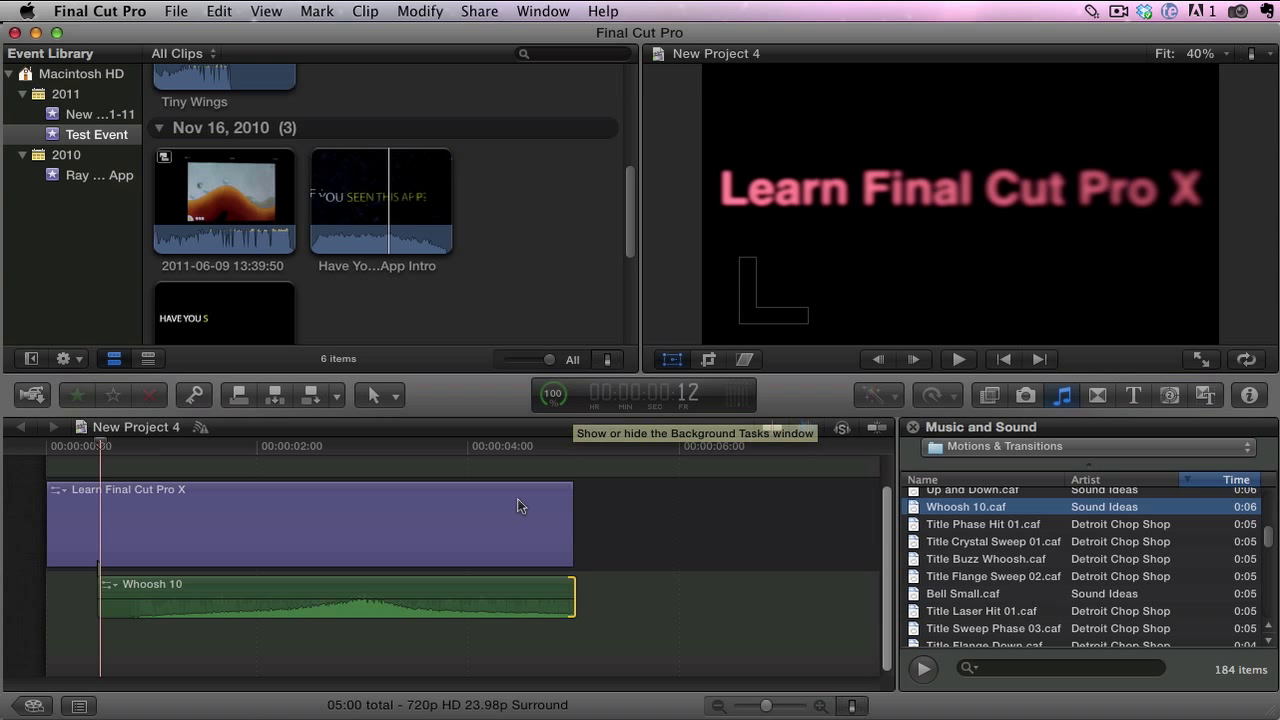
# Merge the 'Learn Final Cut Pro X' title and Whoosh 10 into a compound clip, playhead at start
pyautogui.click(345, 543)
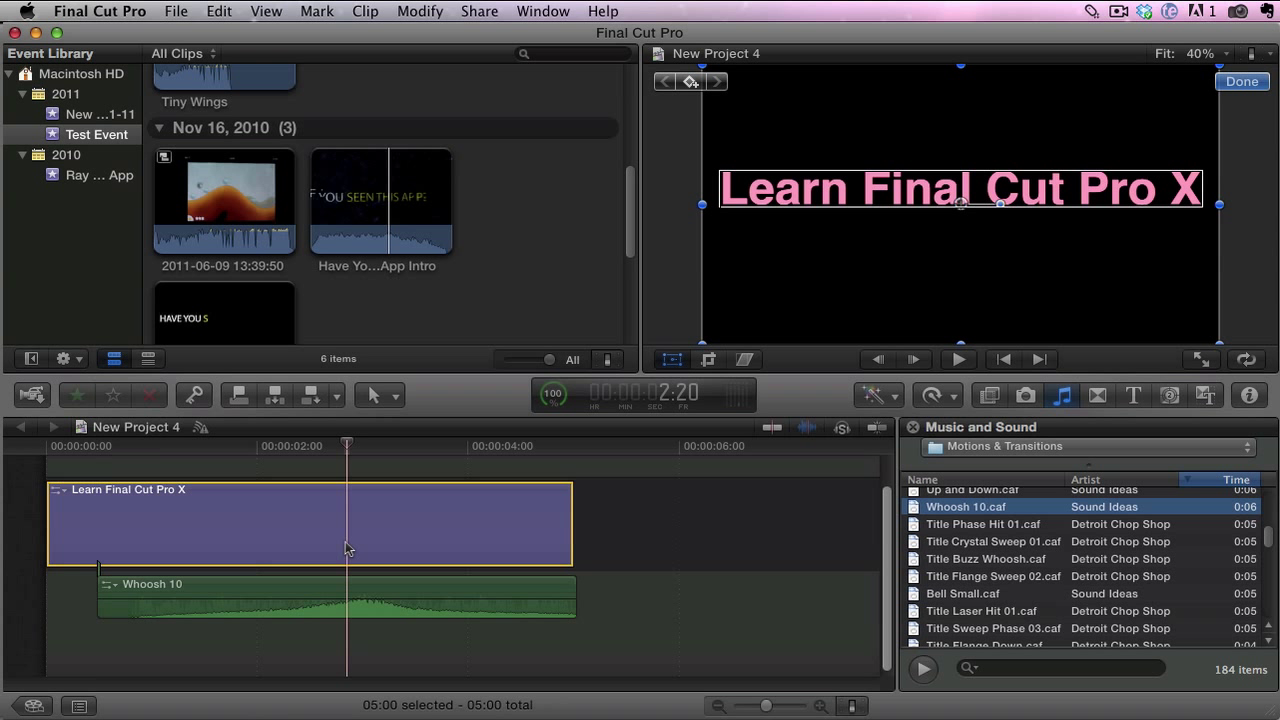
pyautogui.keyDown('super'); pyautogui.click(314, 594); pyautogui.keyUp('super')
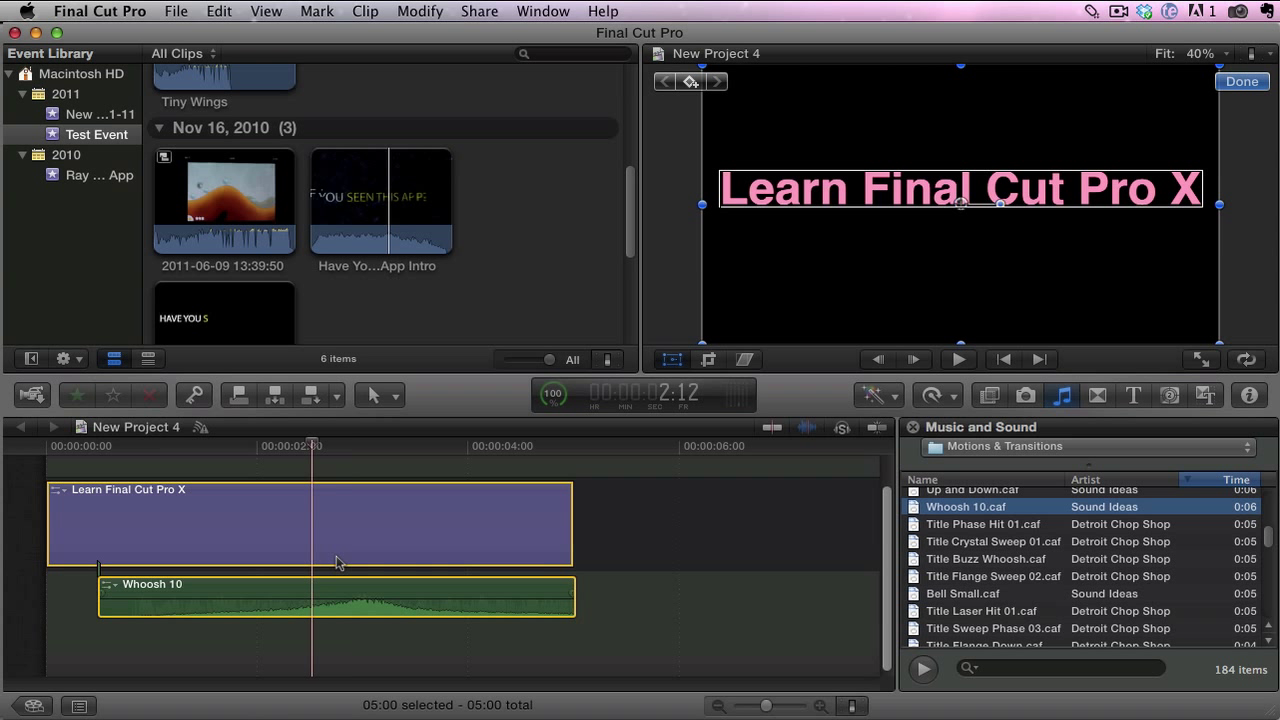
pyautogui.rightClick(447, 534)
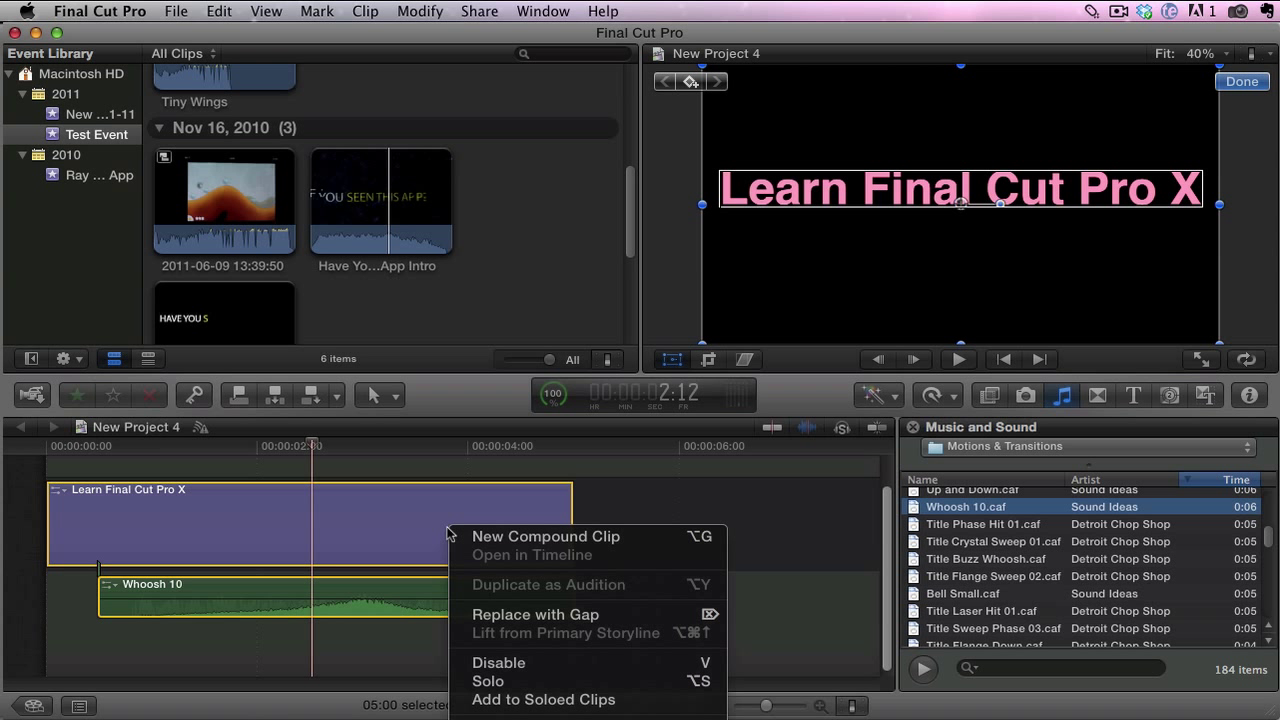
pyautogui.click(564, 540)
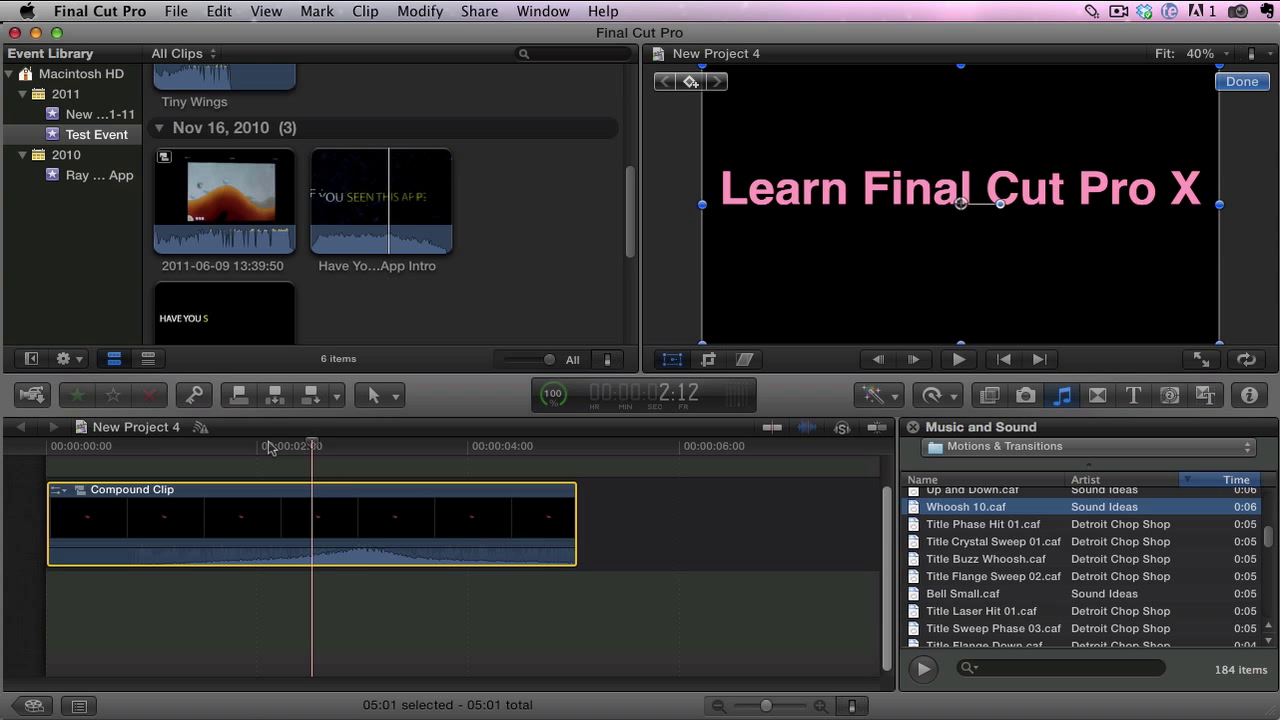
pyautogui.moveTo(313, 447); pyautogui.dragTo(46, 453)
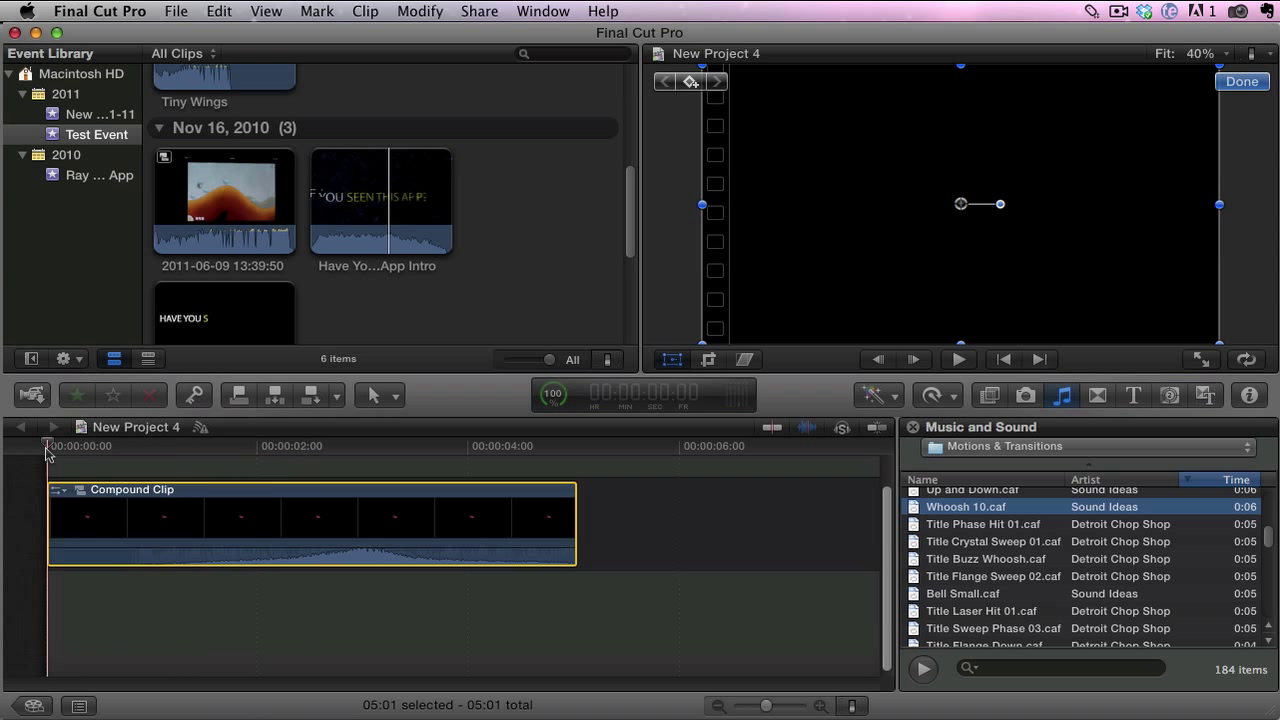
# Play back the new compound clip to preview it, then stop playback
pyautogui.click(958, 359)
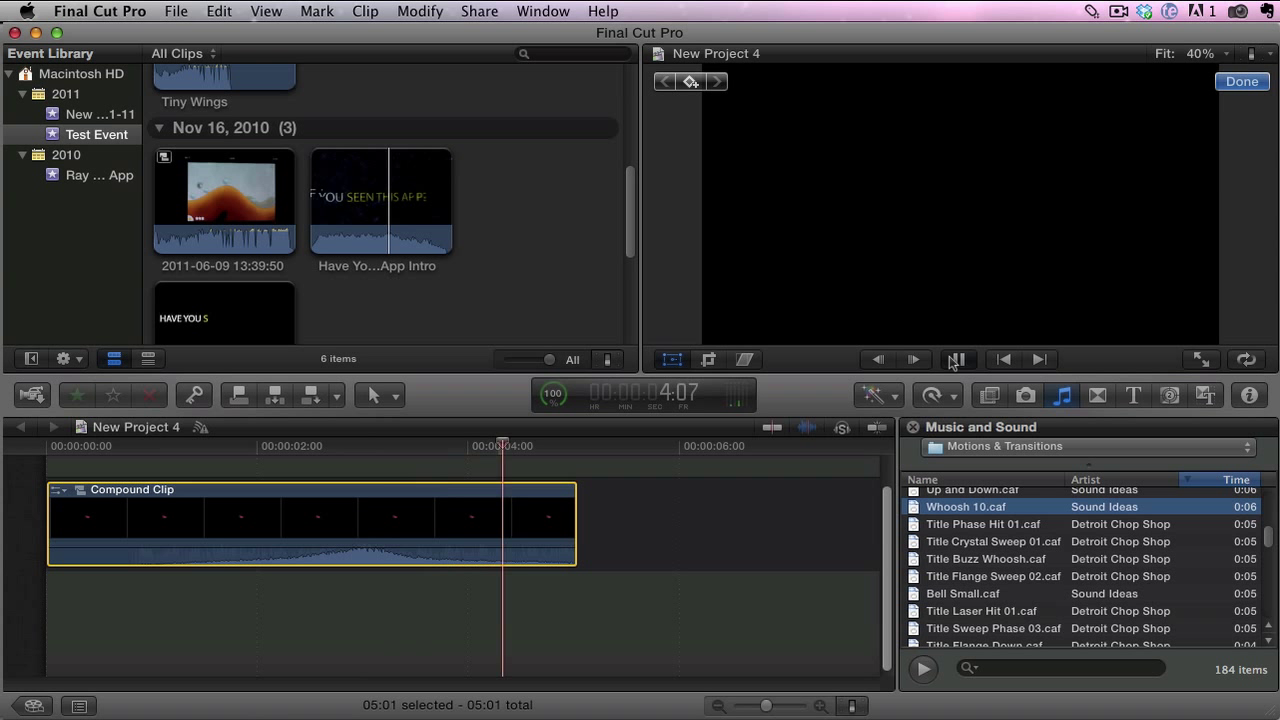
pyautogui.press('space')
pyautogui.moveTo(363, 536)
pyautogui.mouseDown()
pyautogui.moveTo(386, 563)
pyautogui.moveTo(477, 560)
pyautogui.moveTo(403, 524)
pyautogui.moveTo(358, 530)
pyautogui.mouseUp()
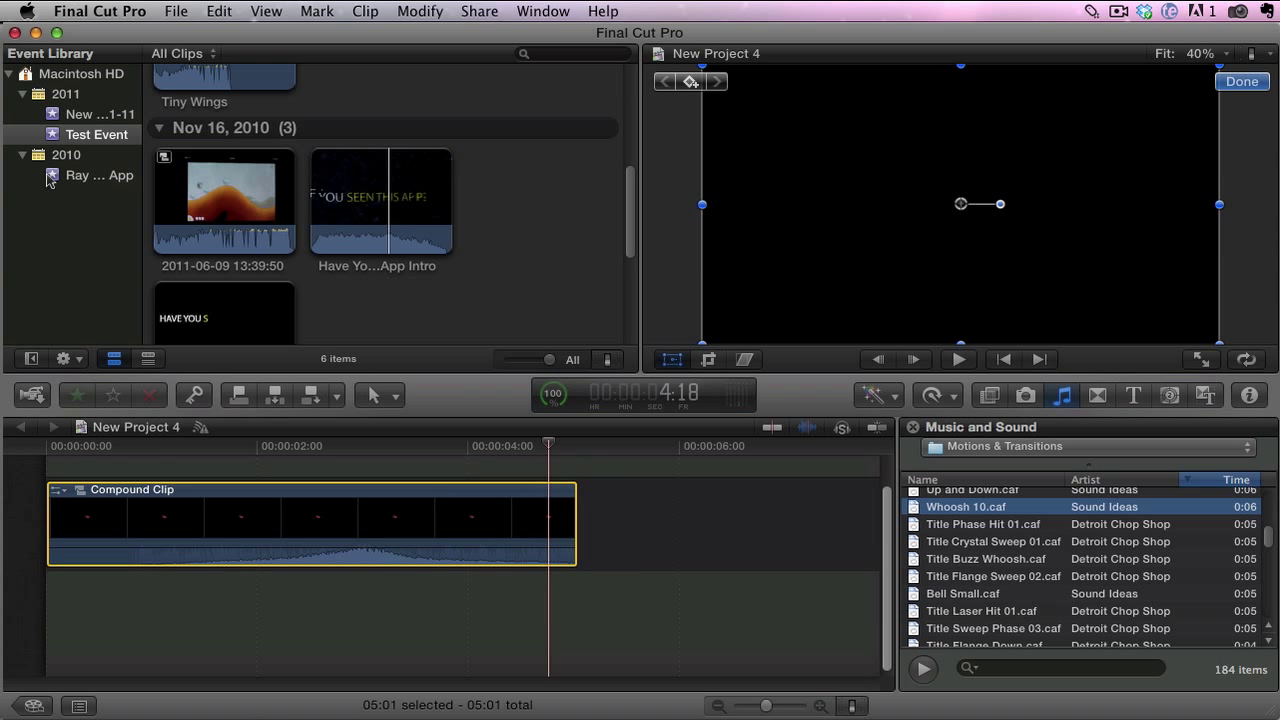
# Deselect the Test Event, select the Compound Clip, and scrub back to 0:23
pyautogui.click(45, 242)
pyautogui.click(303, 482)
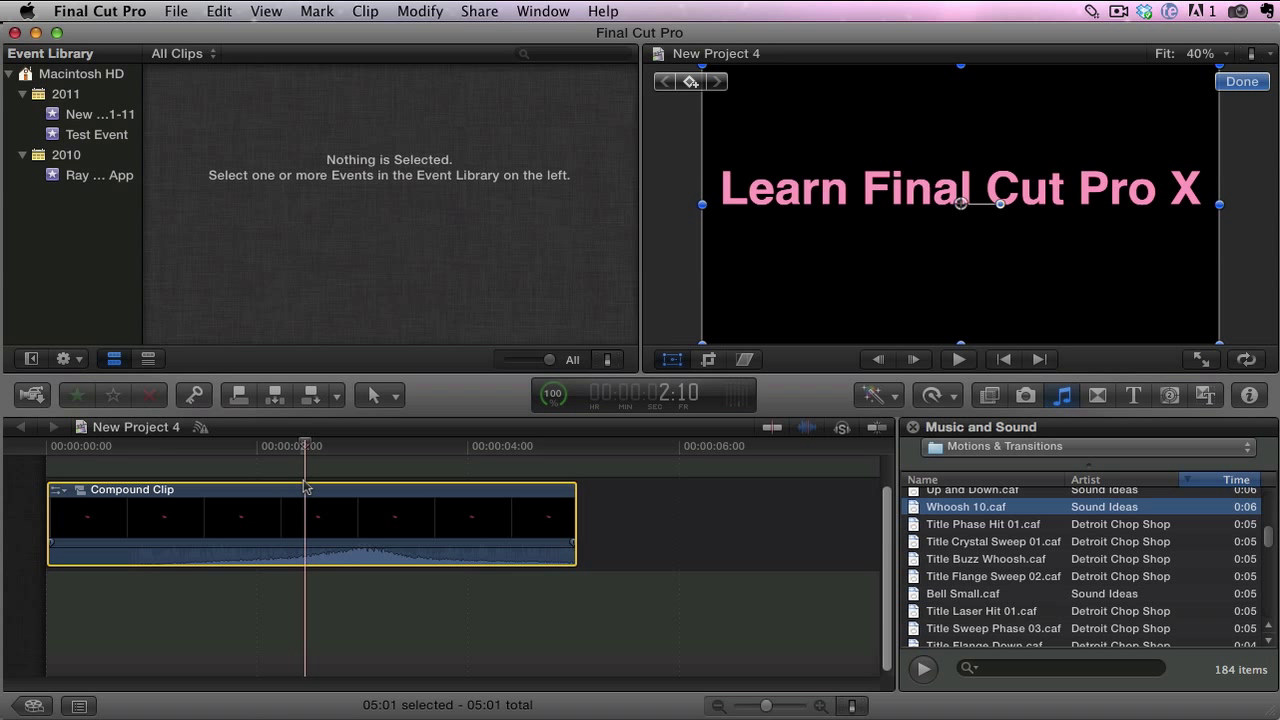
pyautogui.moveTo(305, 445); pyautogui.dragTo(219, 446)
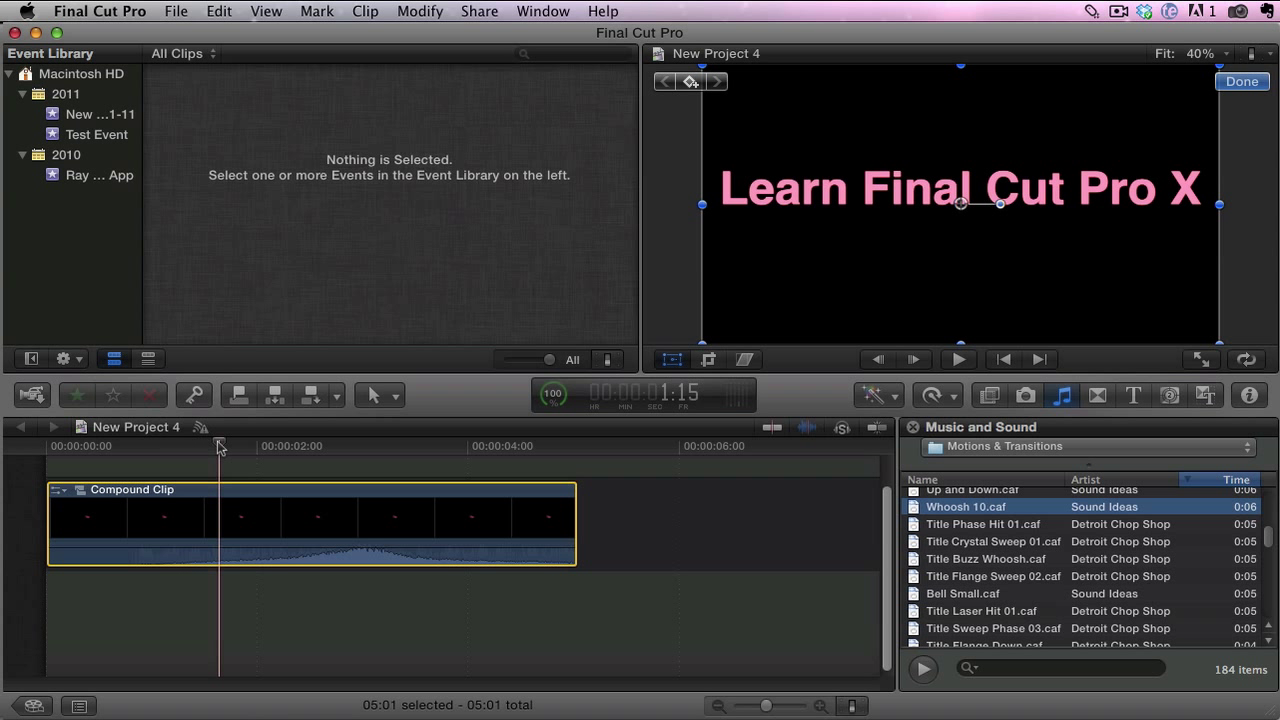